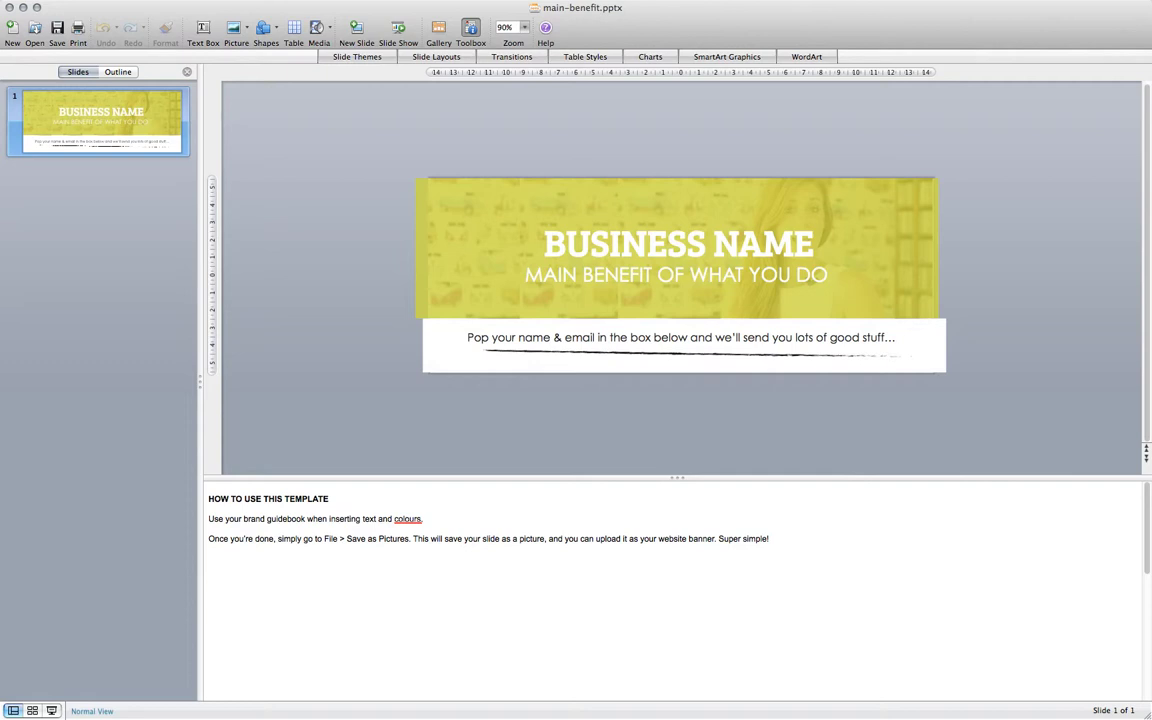
# Shift the yellow overlay down-right, then slide the woman's stock photo left and delete it.
pyautogui.moveTo(882, 192); pyautogui.dragTo(1043, 312)
pyautogui.click(882, 195)
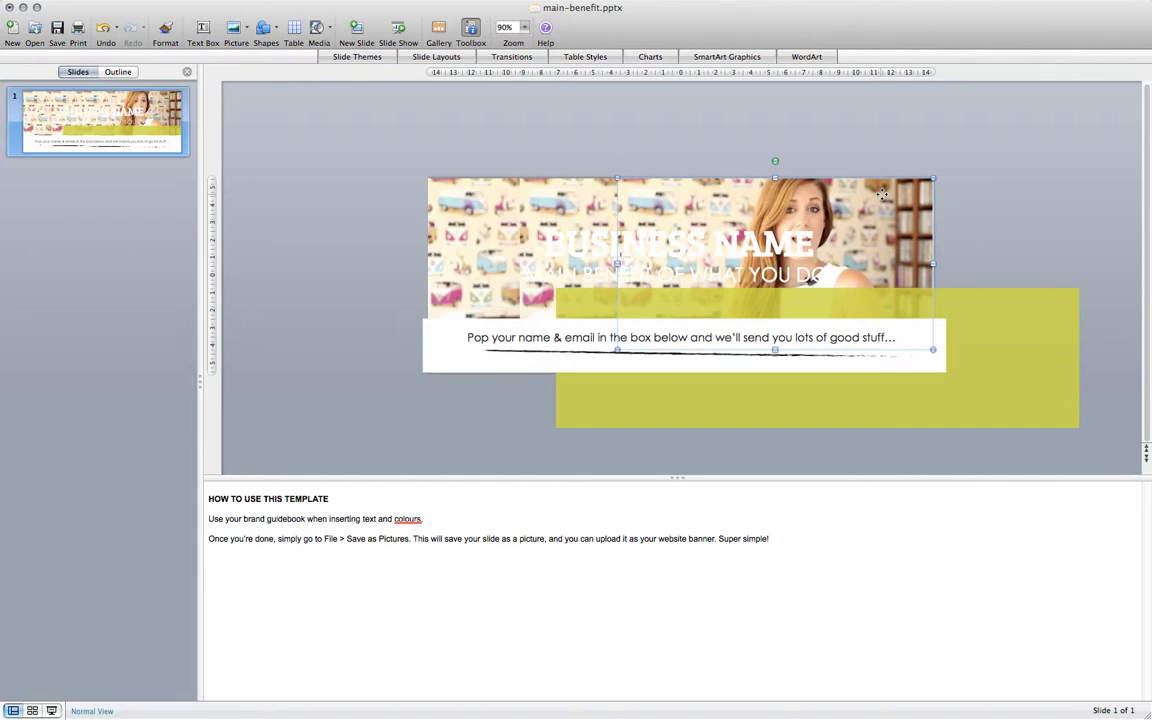
pyautogui.moveTo(882, 192); pyautogui.dragTo(617, 188)
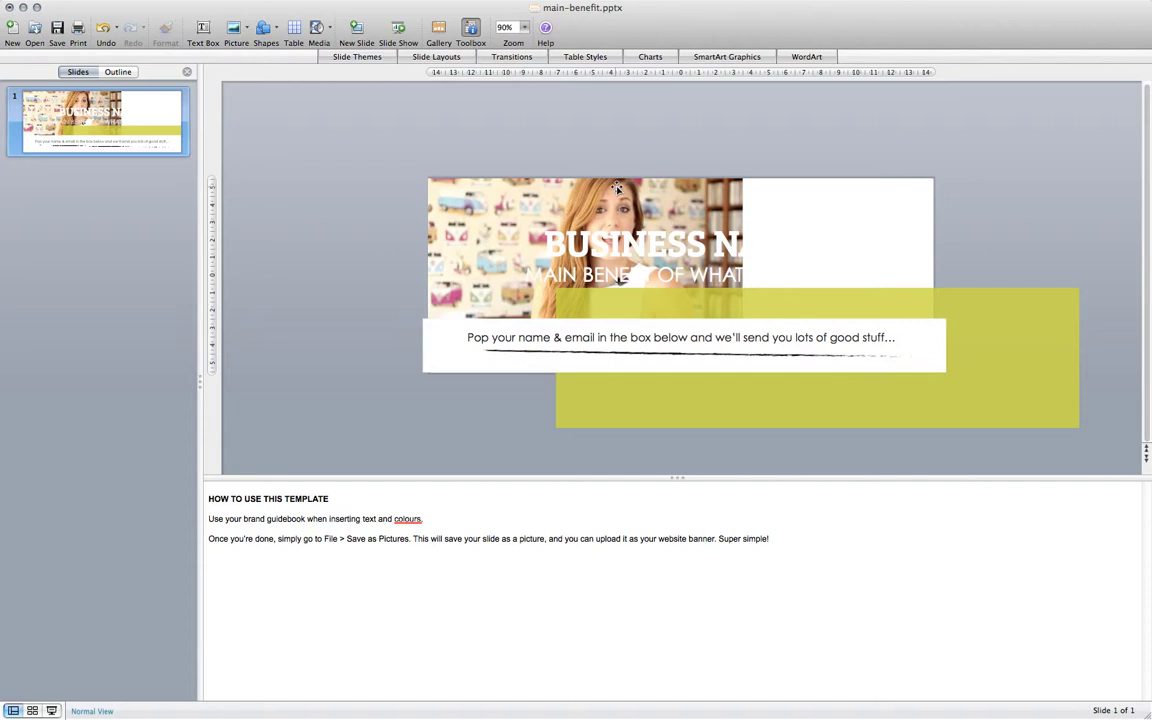
pyautogui.click(617, 189)
pyautogui.press('Delete')
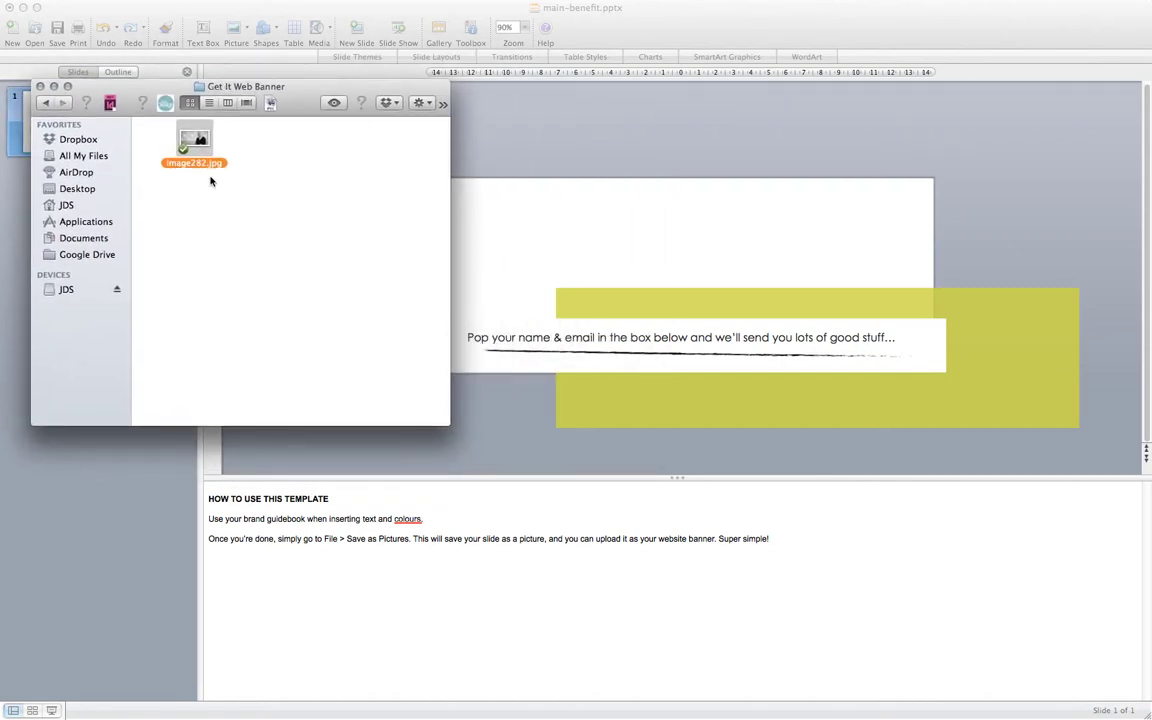
# Drag image282.jpg from the Get It Web Banner folder onto the slide.
pyautogui.moveTo(205, 143); pyautogui.dragTo(621, 177)
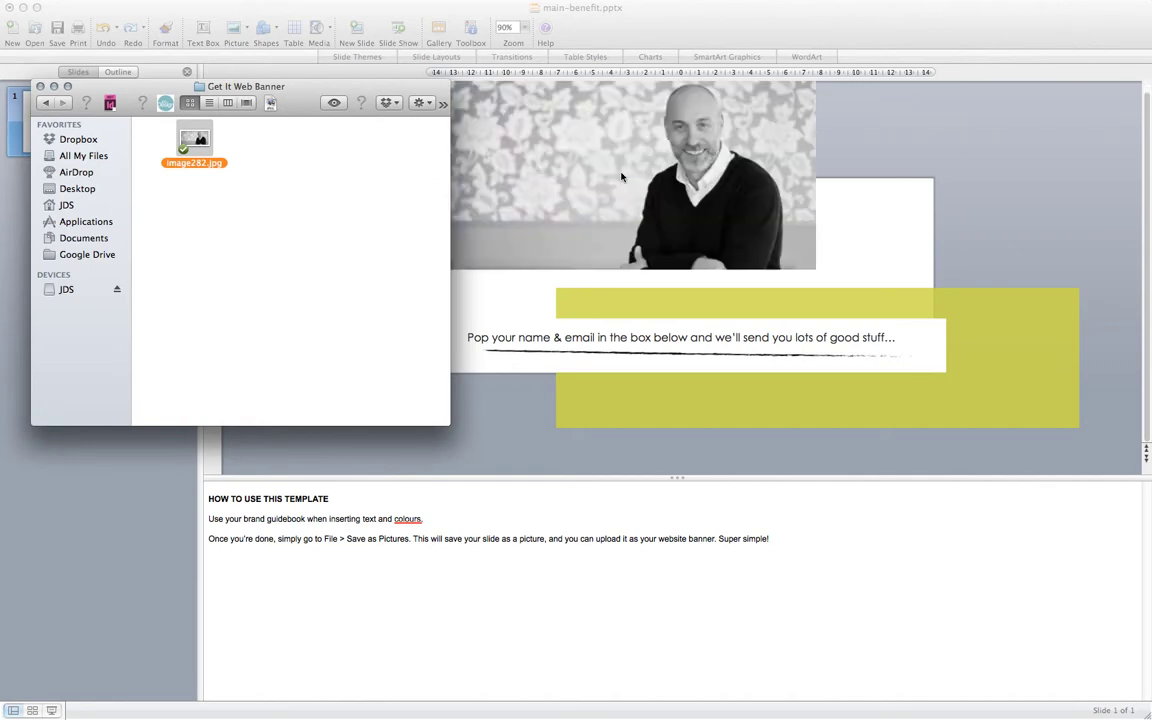
# Put the Finder window away and move and enlarge image282.jpg to span the banner.
pyautogui.click(54, 86)
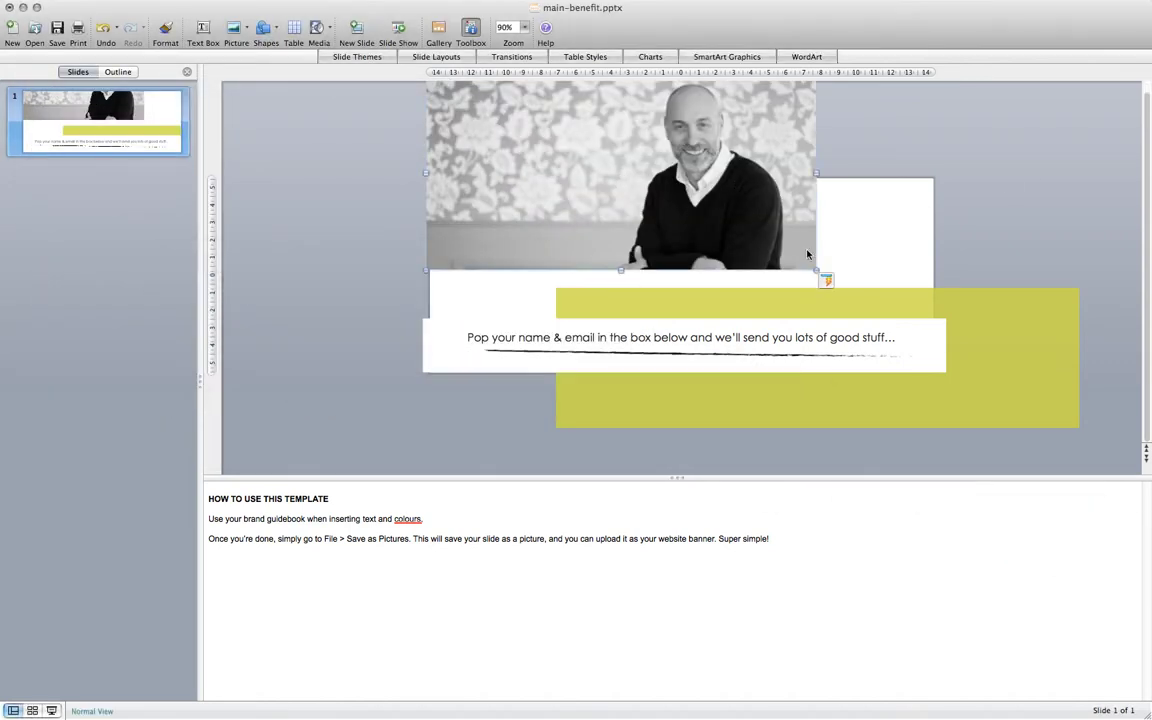
pyautogui.moveTo(797, 153); pyautogui.dragTo(888, 223)
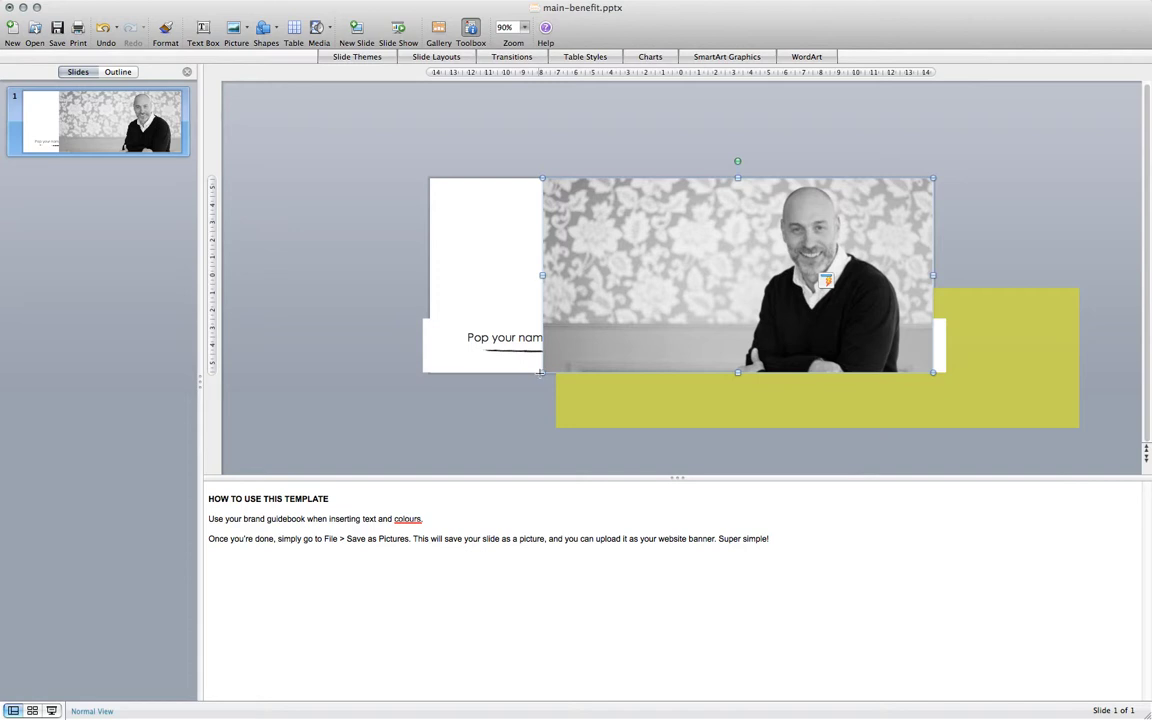
pyautogui.moveTo(541, 372); pyautogui.dragTo(455, 437)
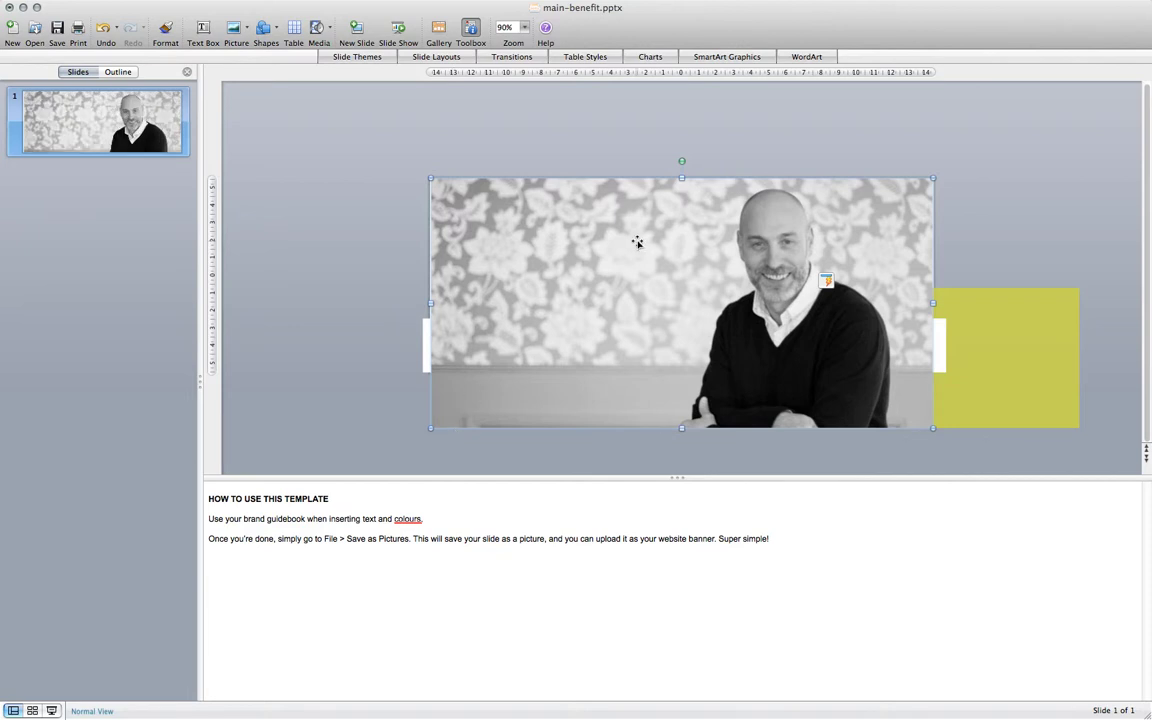
# Send the photo to back, behind the headline, yellow box and text strip.
pyautogui.rightClick(637, 242)
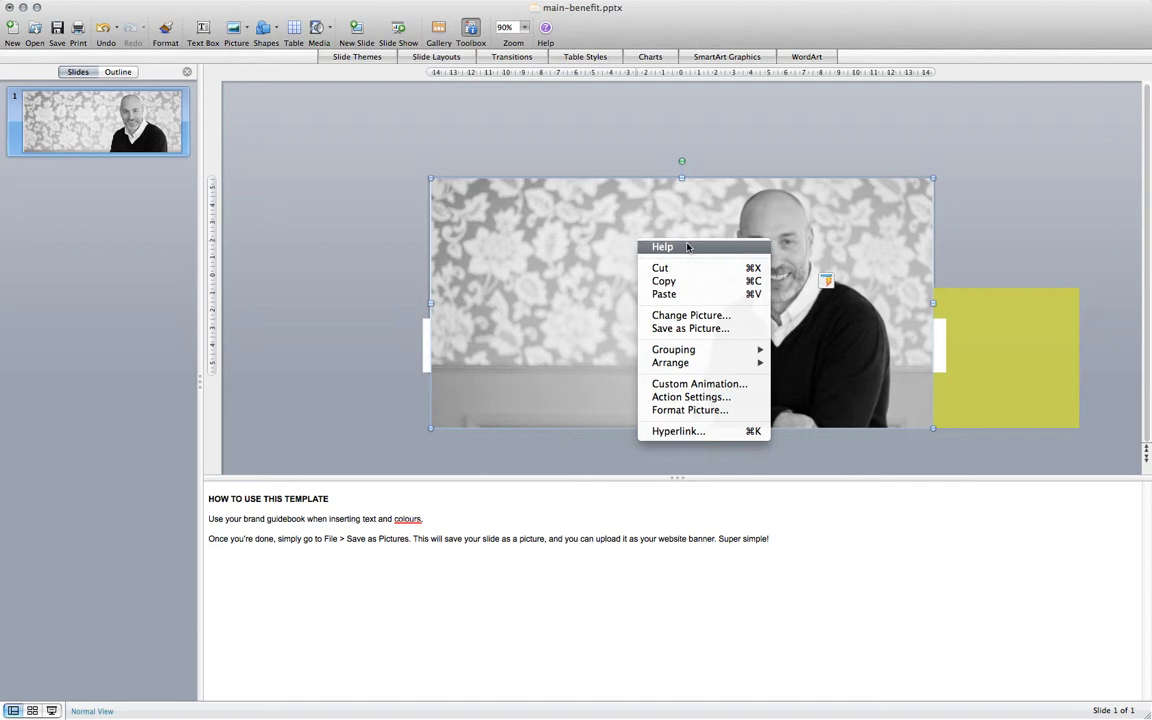
pyautogui.moveTo(690, 362)
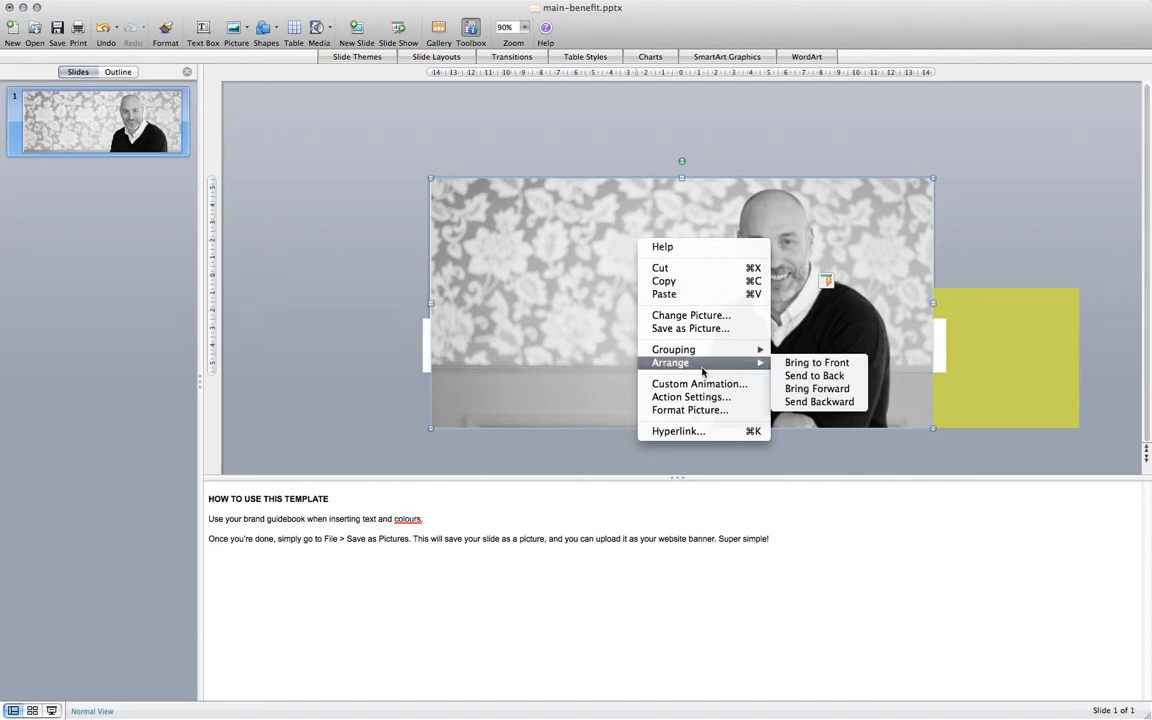
pyautogui.click(813, 378)
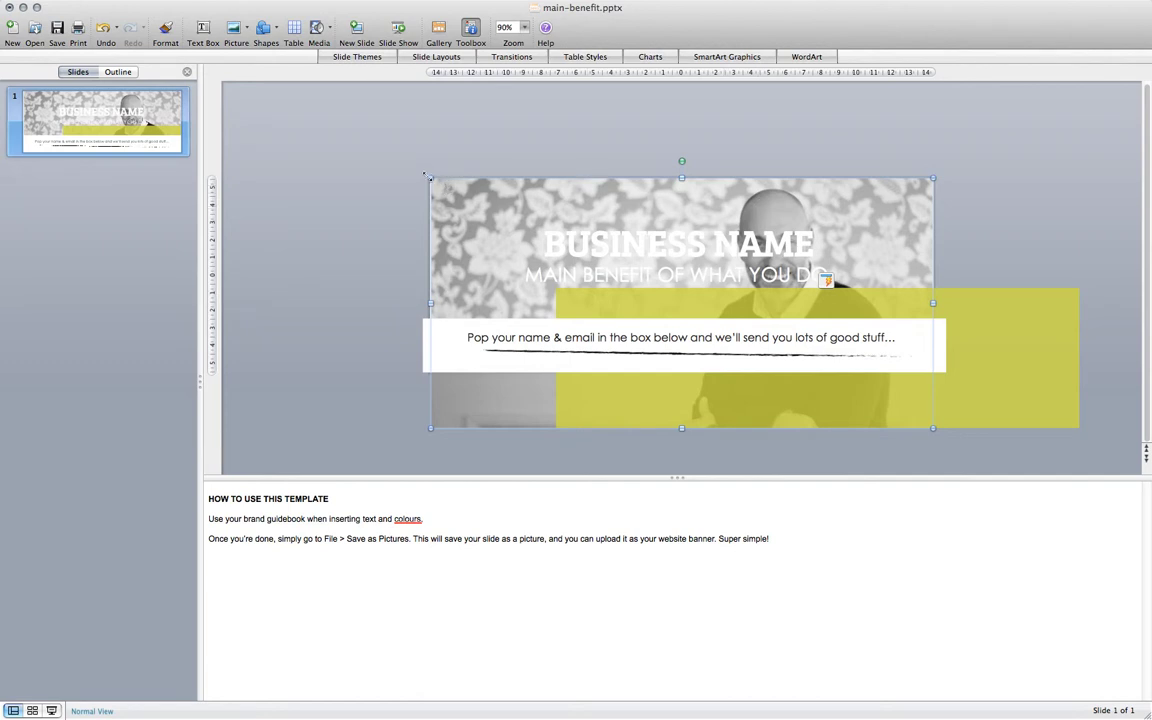
# Enlarge the photo toward the top-left and shift it right beside the headline.
pyautogui.moveTo(427, 176); pyautogui.dragTo(335, 131)
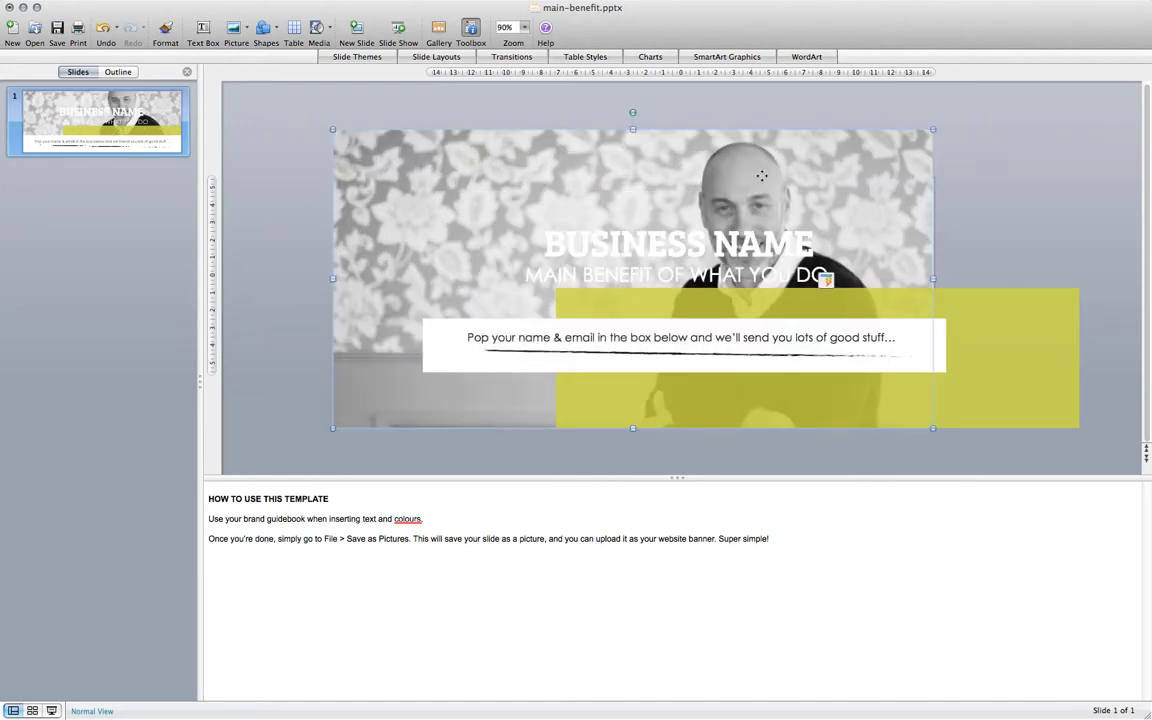
pyautogui.moveTo(762, 178); pyautogui.dragTo(826, 176)
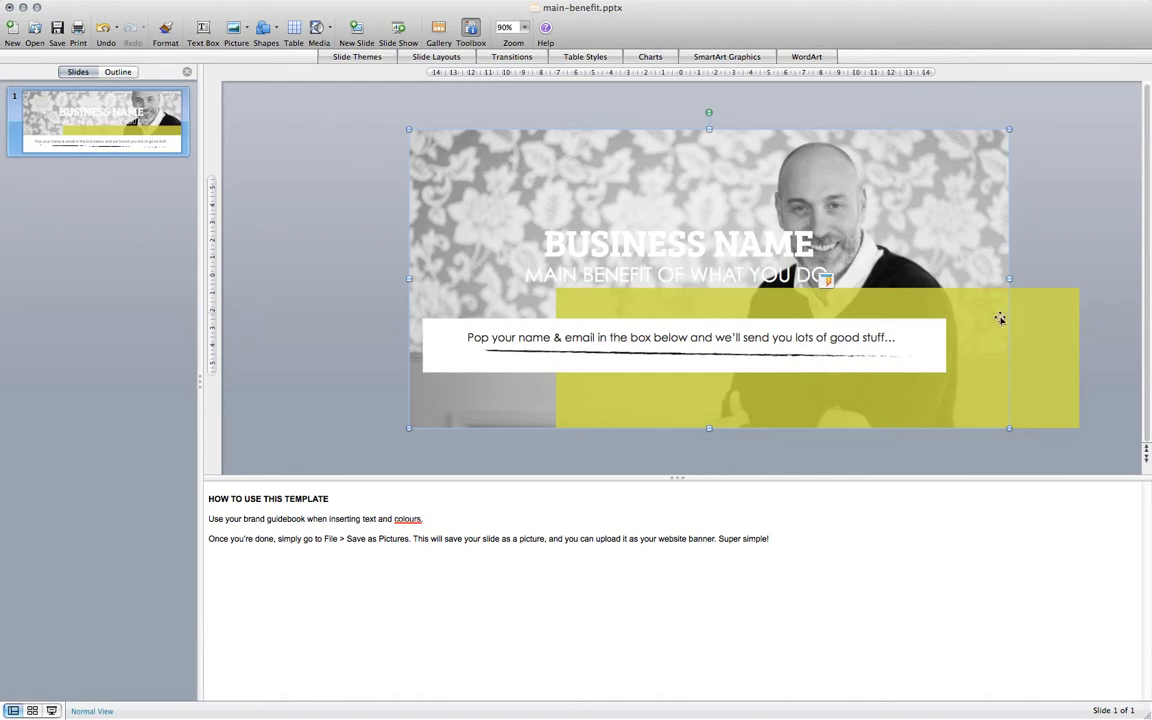
# Move the yellow rectangle up behind the headline and stretch it down, left and up.
pyautogui.click(1043, 308)
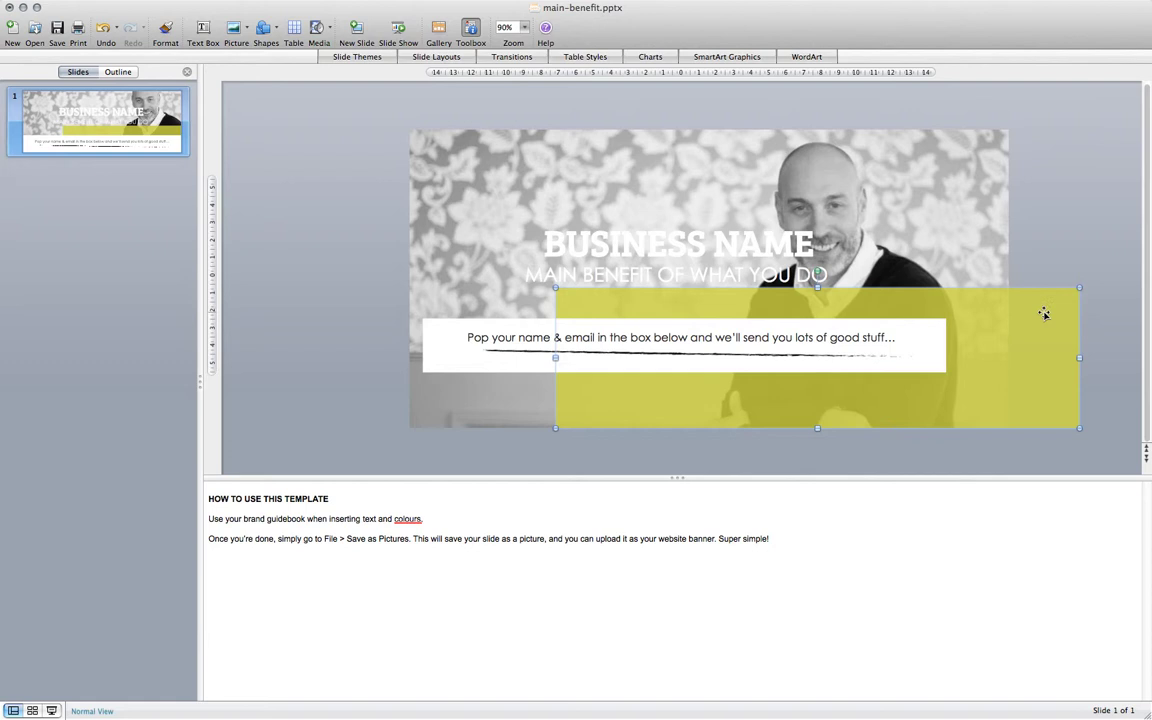
pyautogui.moveTo(1043, 314); pyautogui.dragTo(920, 172)
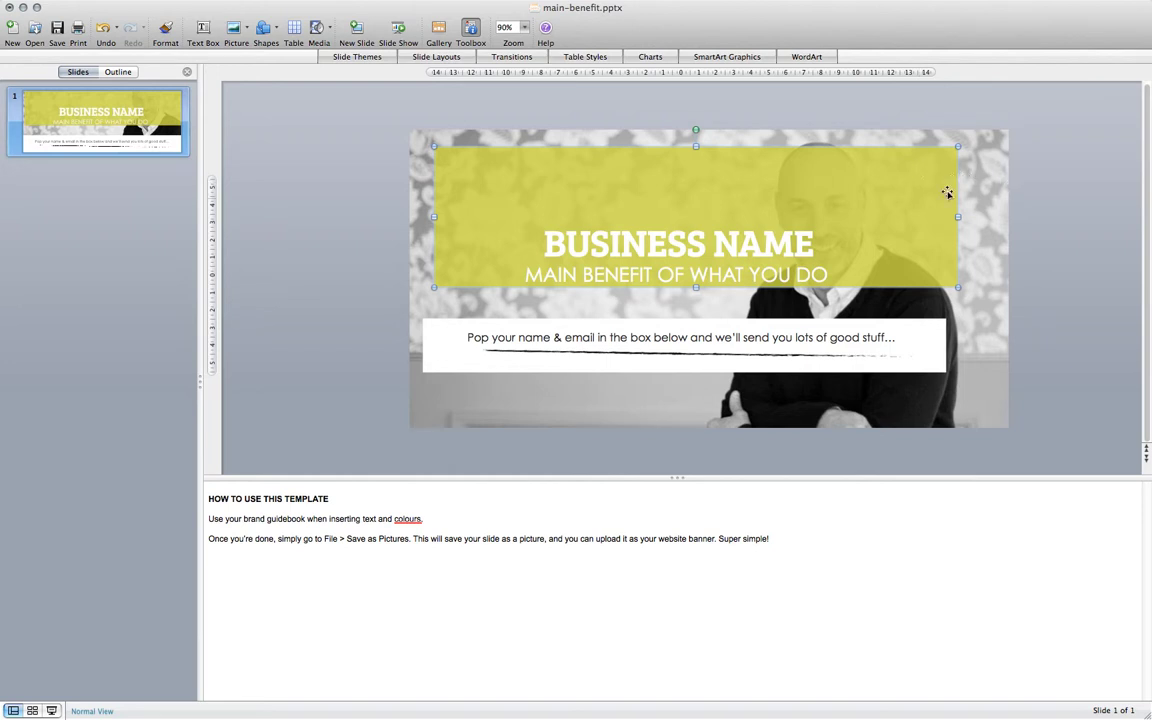
pyautogui.moveTo(697, 289); pyautogui.dragTo(697, 321)
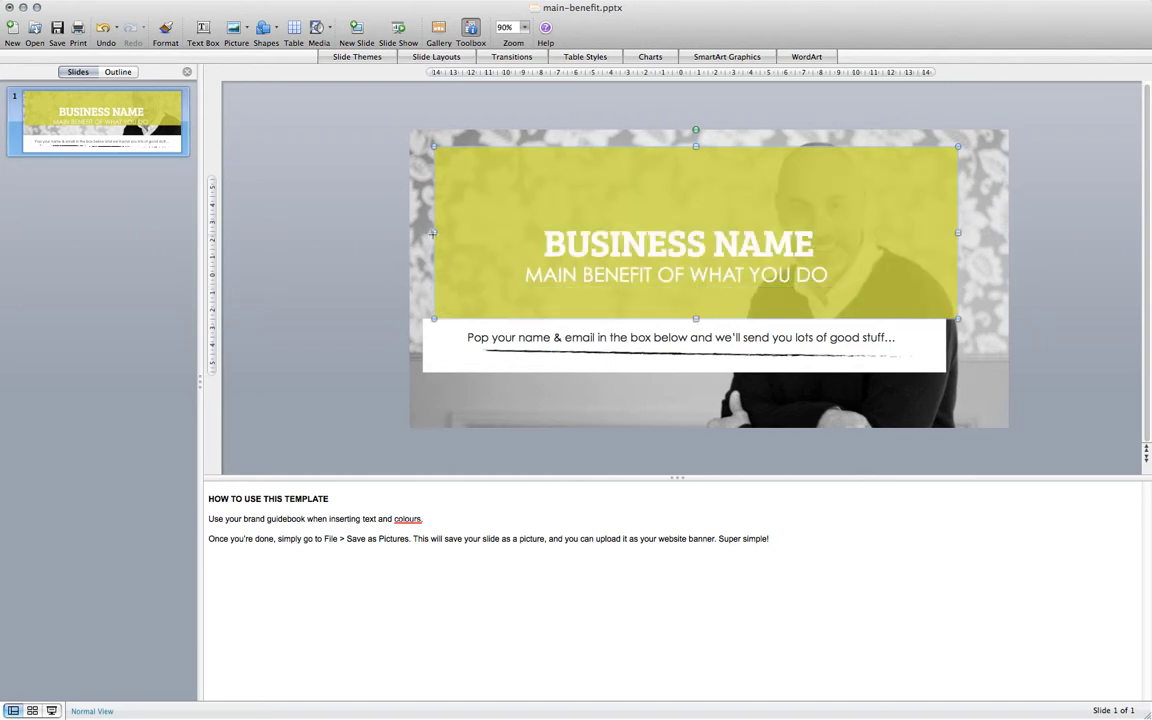
pyautogui.moveTo(434, 233); pyautogui.dragTo(378, 233)
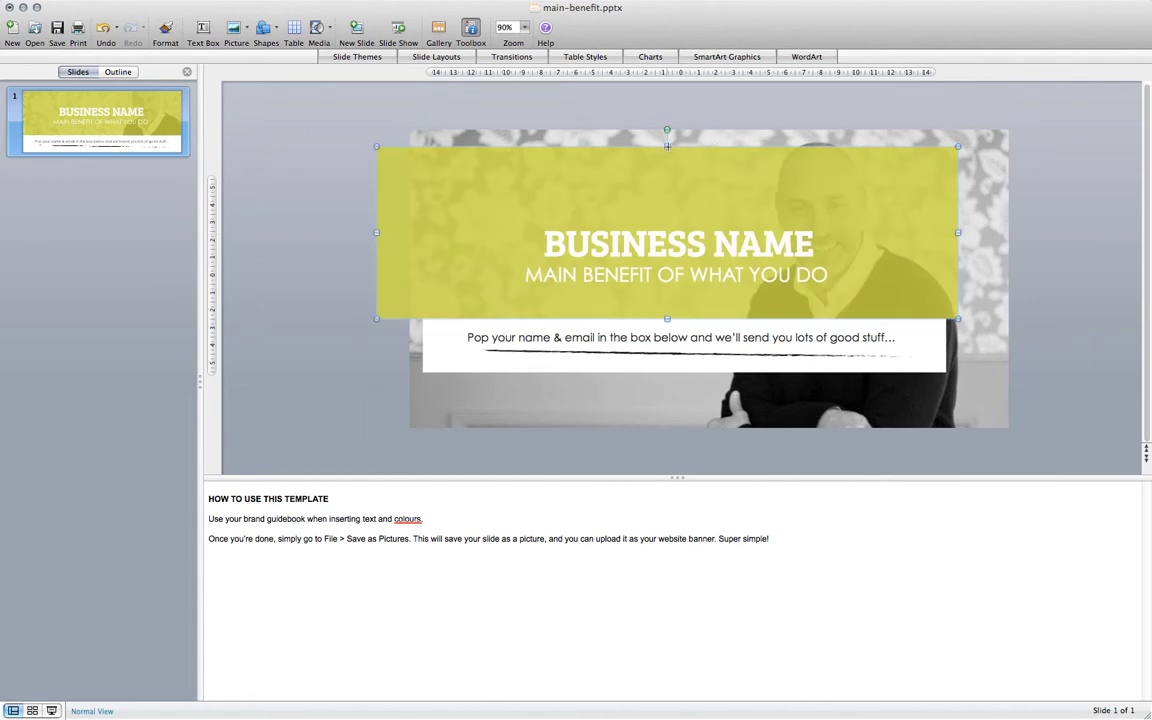
pyautogui.moveTo(667, 146); pyautogui.dragTo(664, 118)
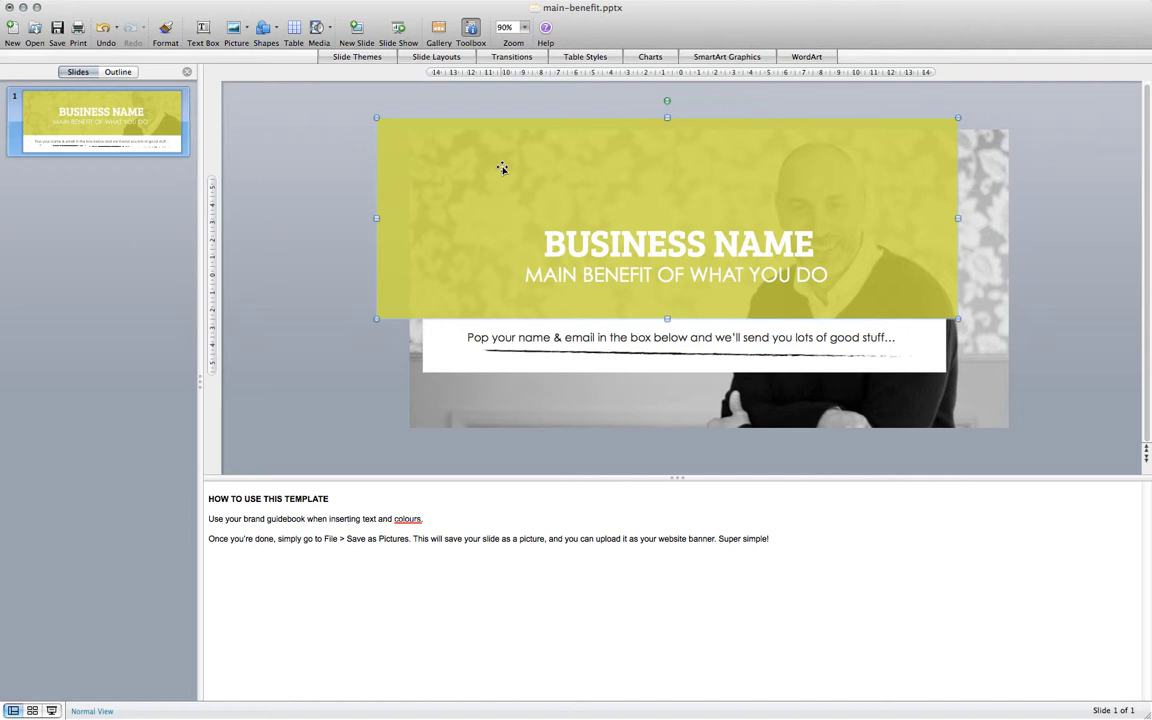
# Open the yellow box's Format Shape fill colour options and the custom Colors picker.
pyautogui.doubleClick(468, 172)
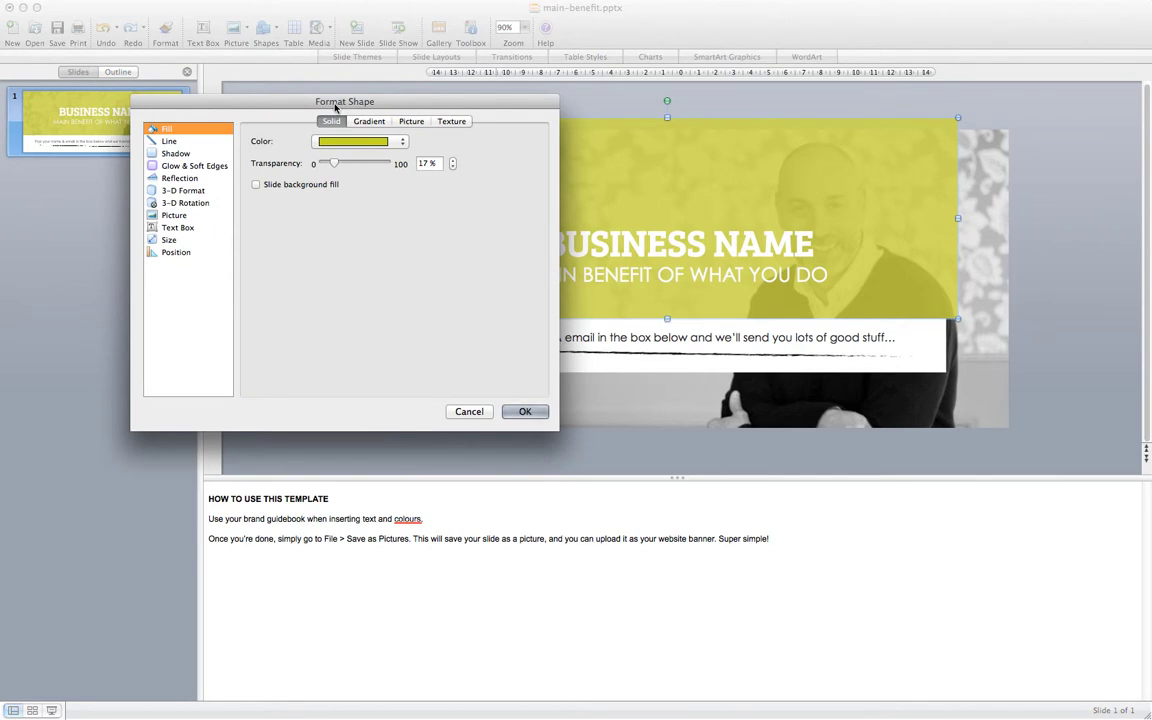
pyautogui.moveTo(306, 106); pyautogui.dragTo(494, 117)
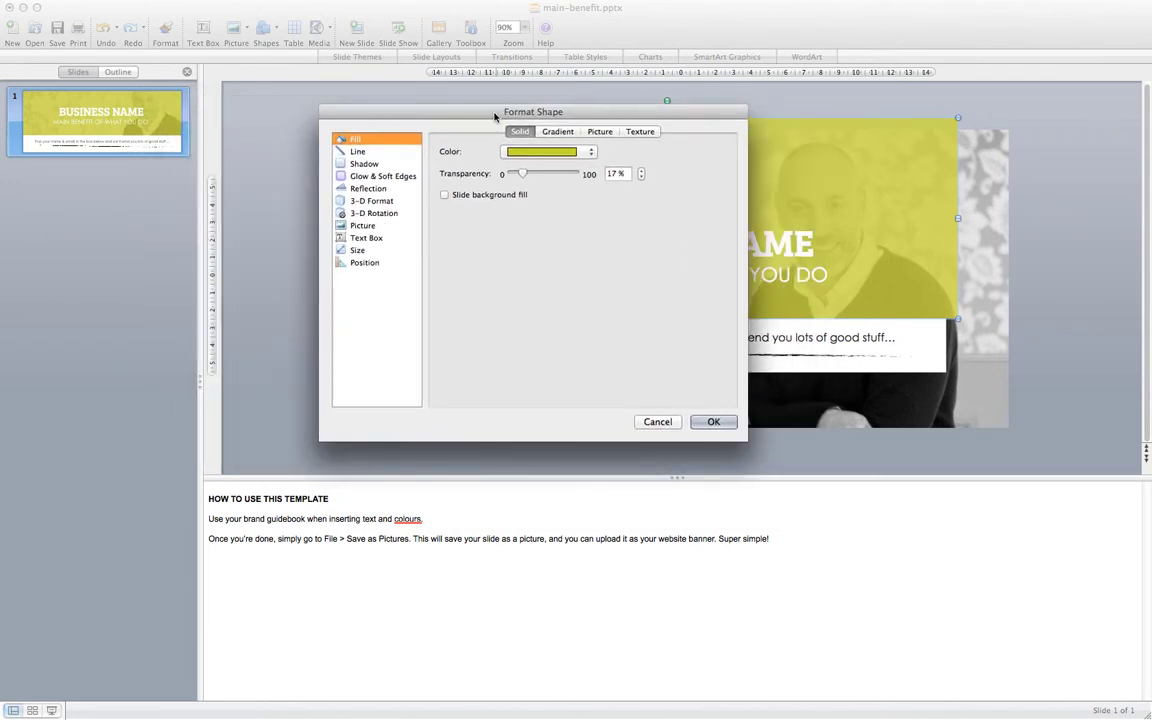
pyautogui.click(547, 155)
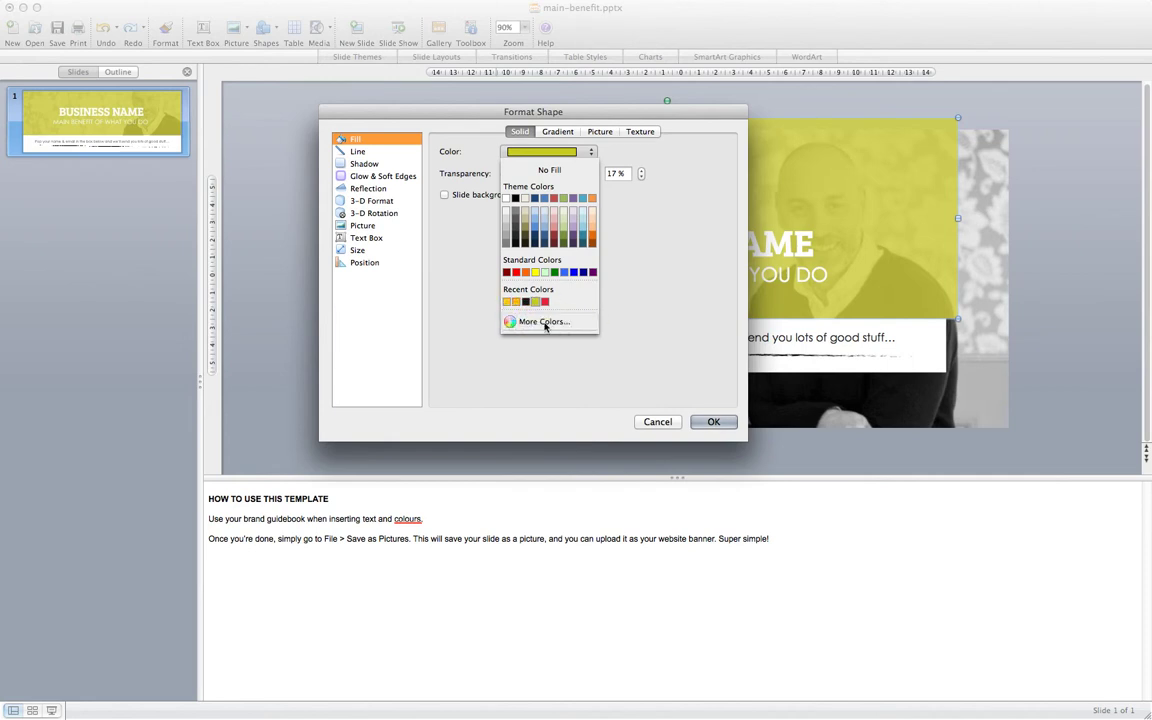
pyautogui.click(545, 323)
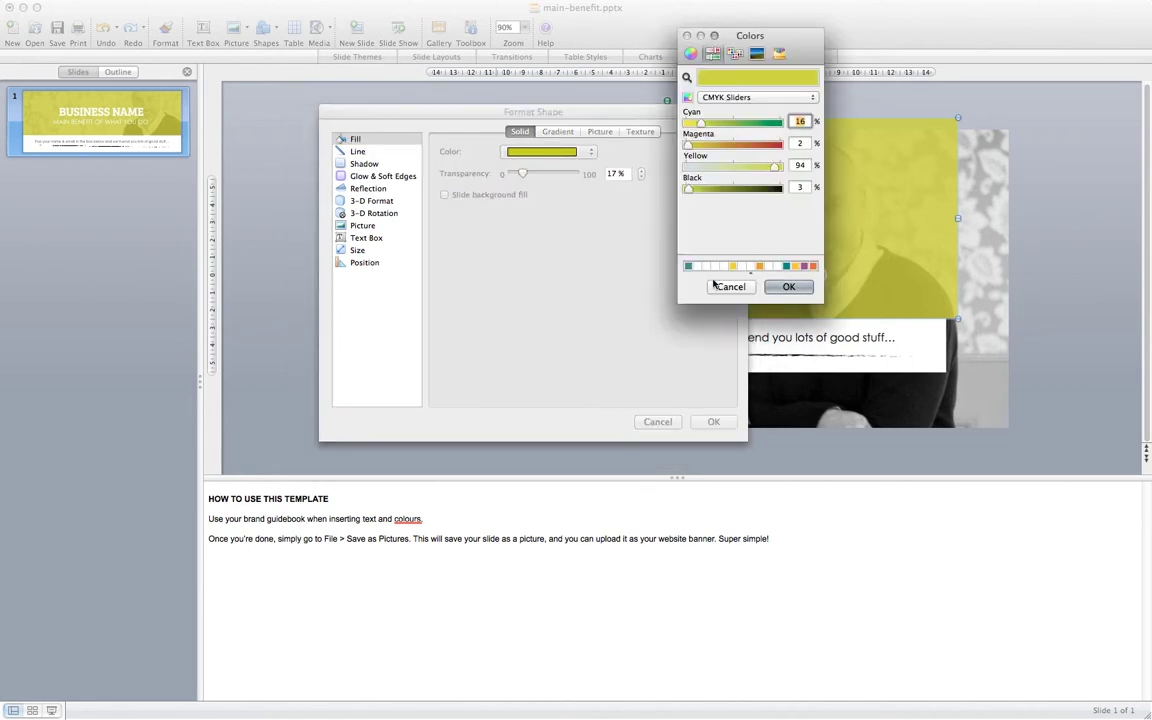
# Set the box fill to CMYK 100, 37, 42, 19 and apply it.
pyautogui.moveTo(699, 123); pyautogui.dragTo(755, 126)
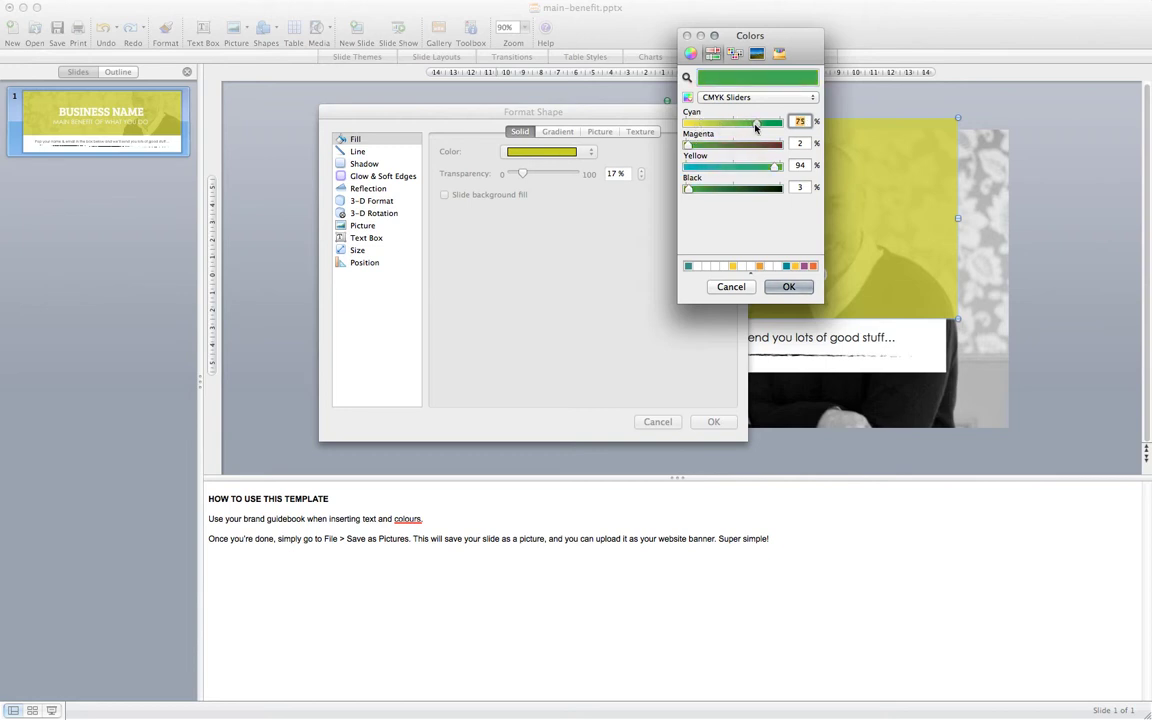
pyautogui.moveTo(689, 144); pyautogui.dragTo(708, 145)
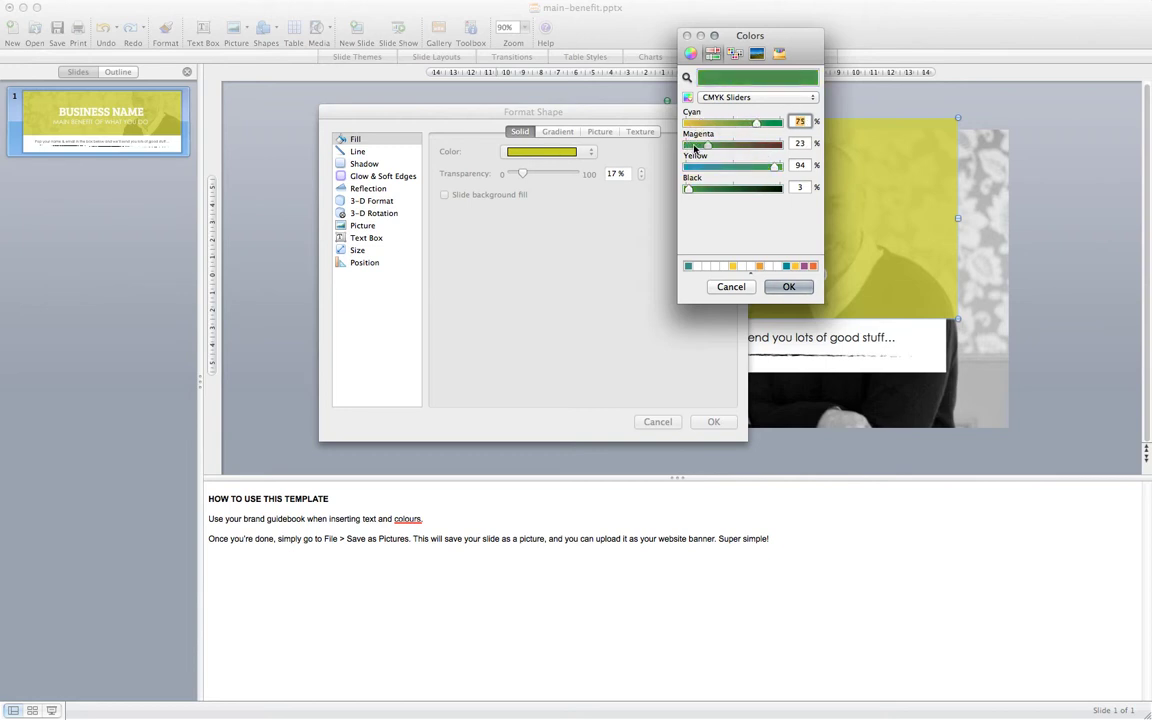
pyautogui.doubleClick(800, 143)
pyautogui.write('59')
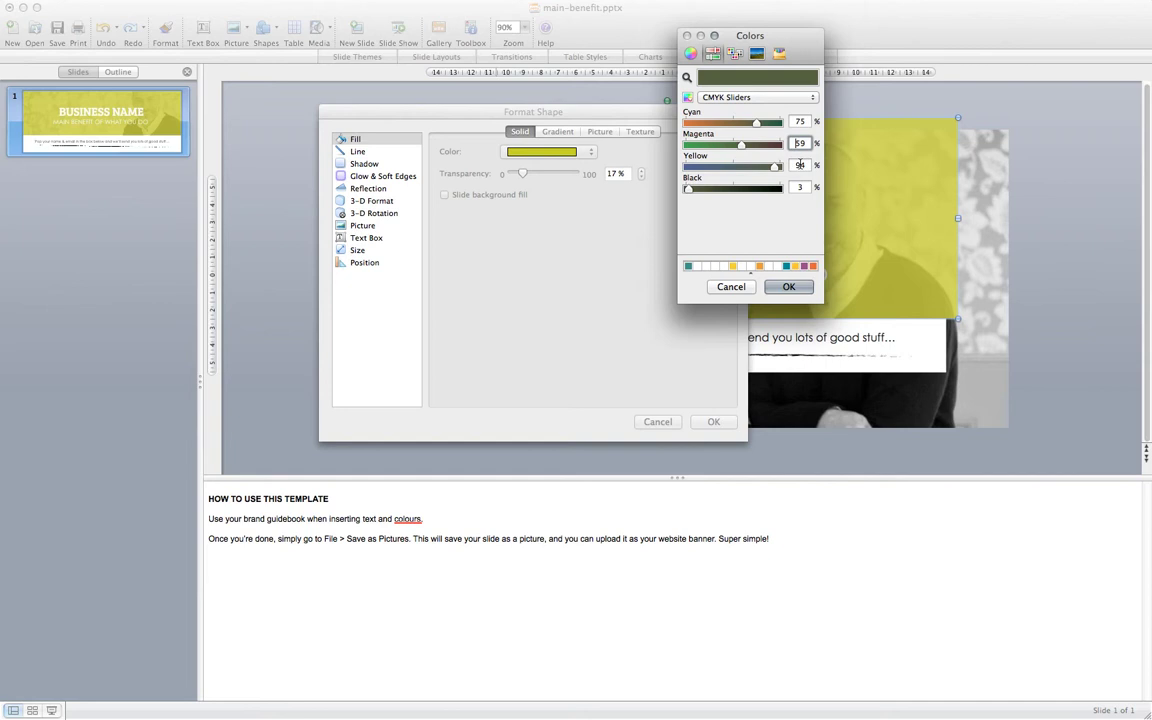
pyautogui.press('Tab')
pyautogui.press('Tab')
pyautogui.doubleClick(799, 121)
pyautogui.write('100')
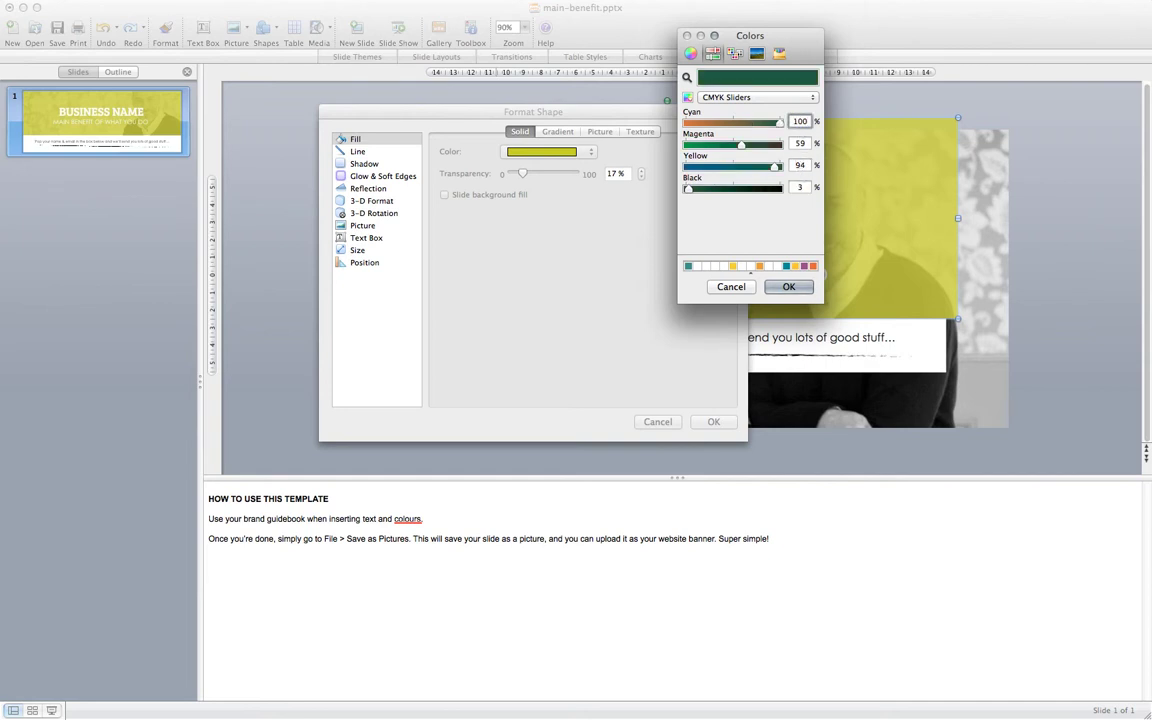
pyautogui.press('Tab')
pyautogui.write('3')
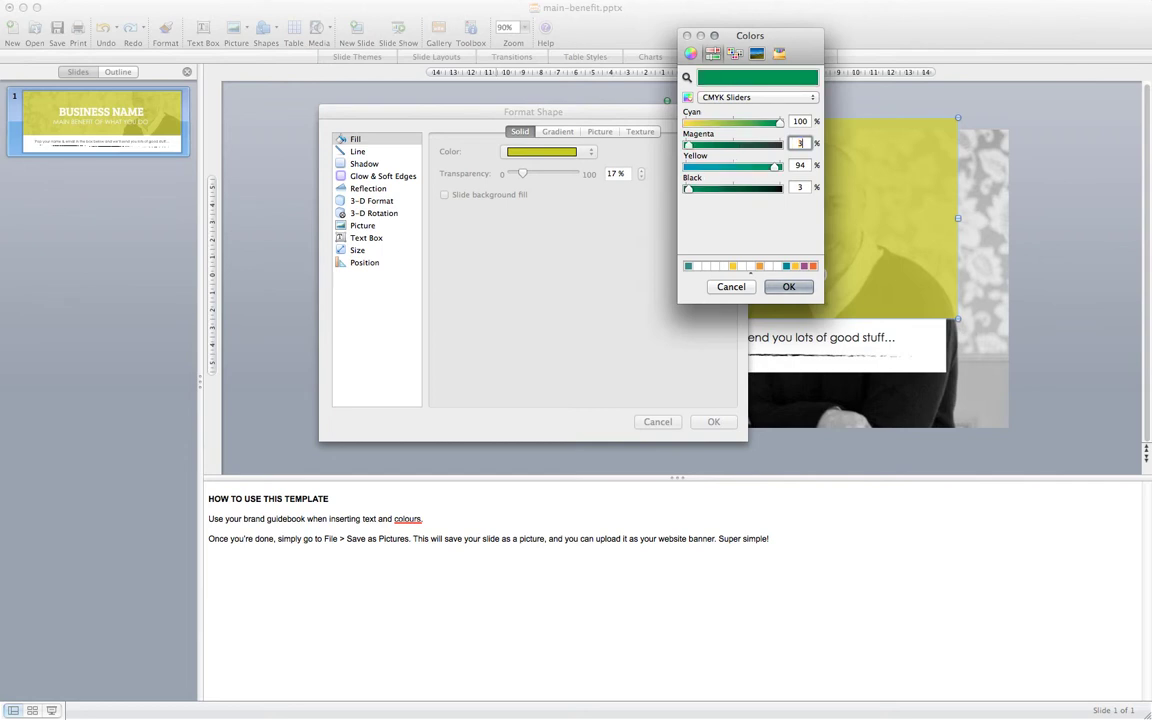
pyautogui.write('7')
pyautogui.press('Tab')
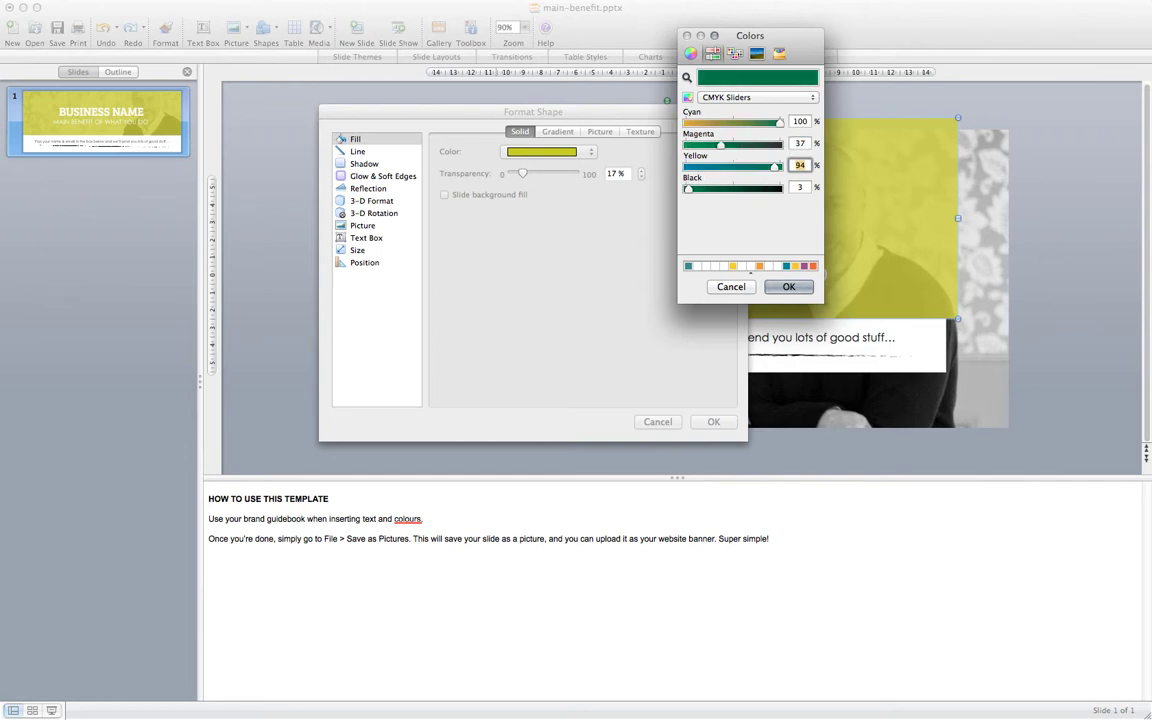
pyautogui.write('42')
pyautogui.press('Tab')
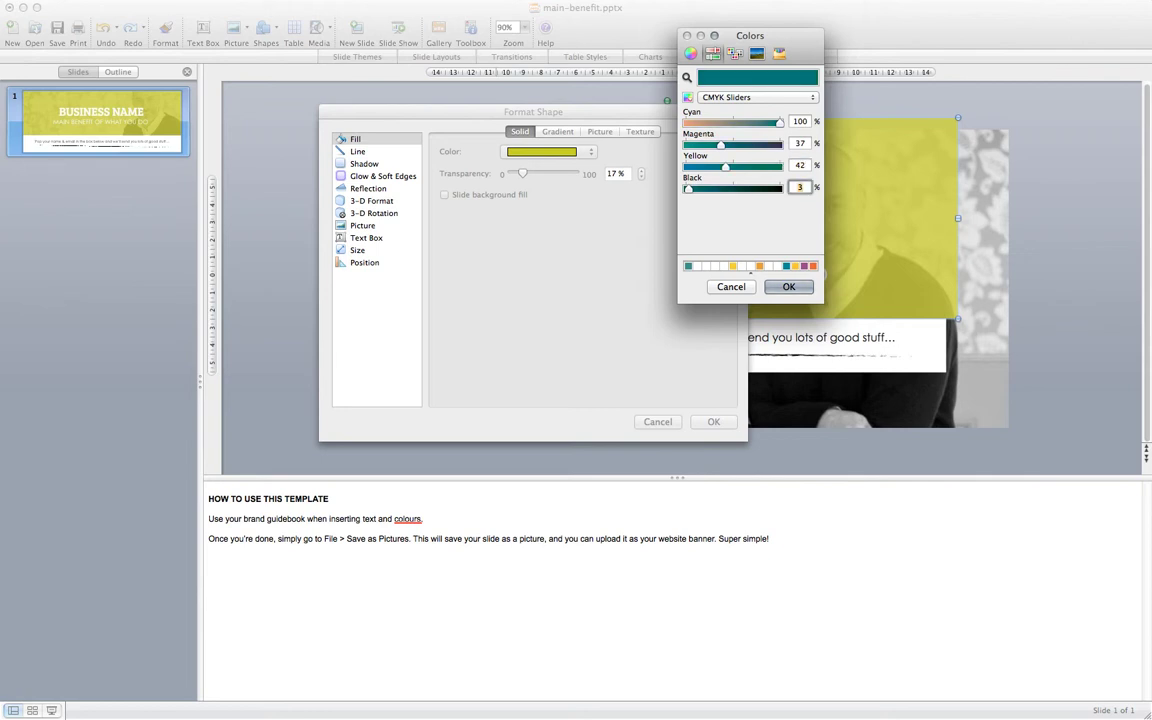
pyautogui.write('19')
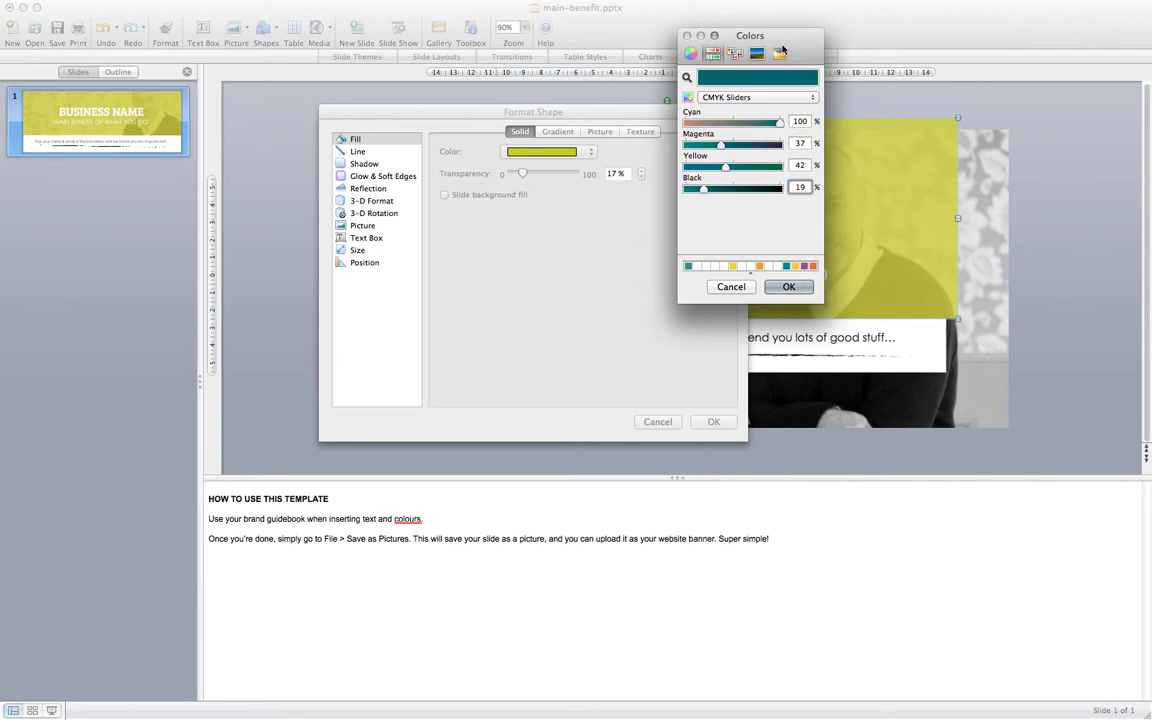
pyautogui.press('Tab')
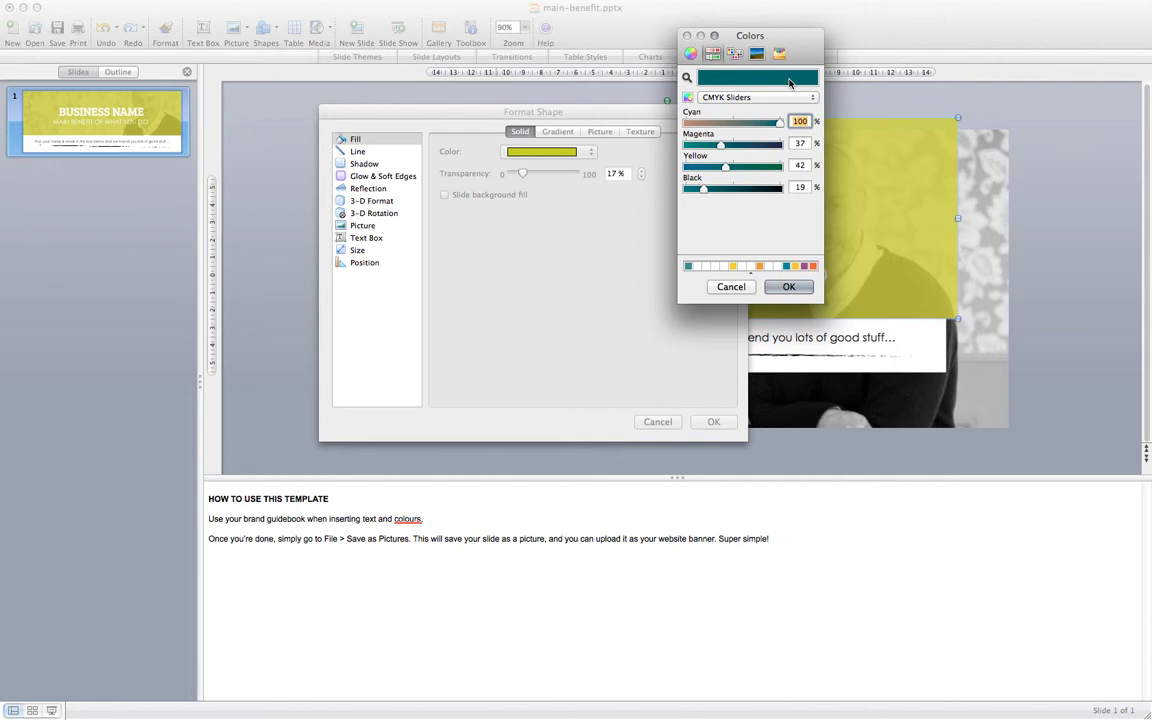
pyautogui.click(789, 287)
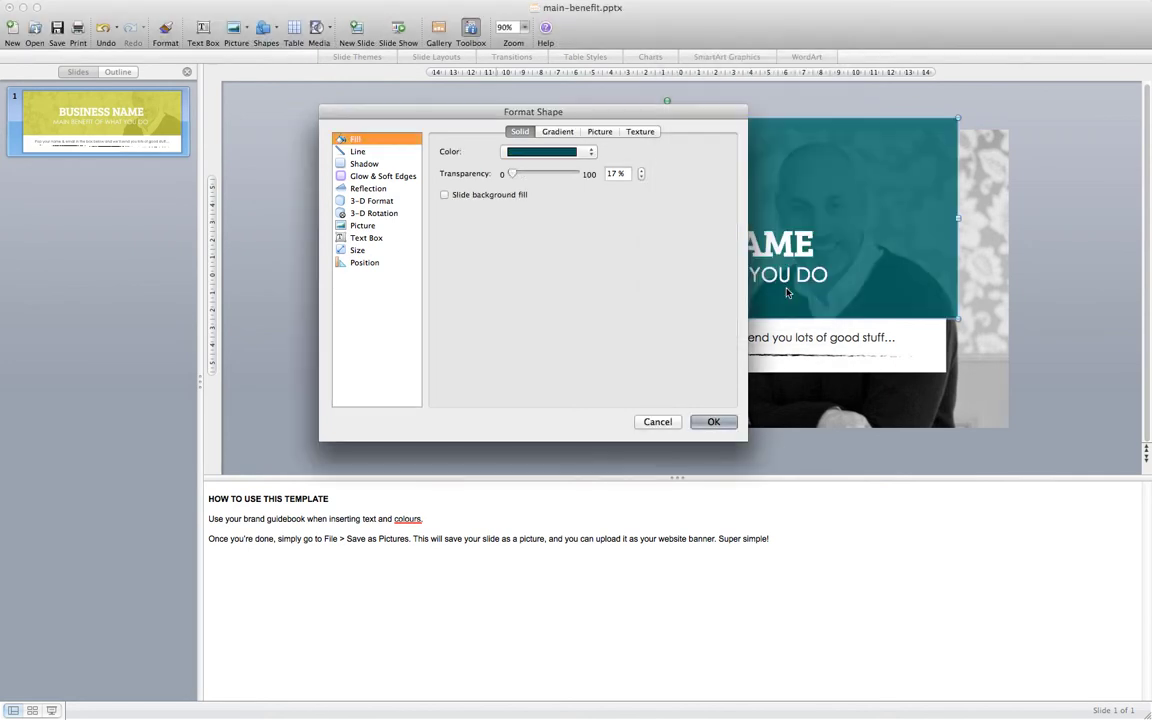
pyautogui.click(721, 427)
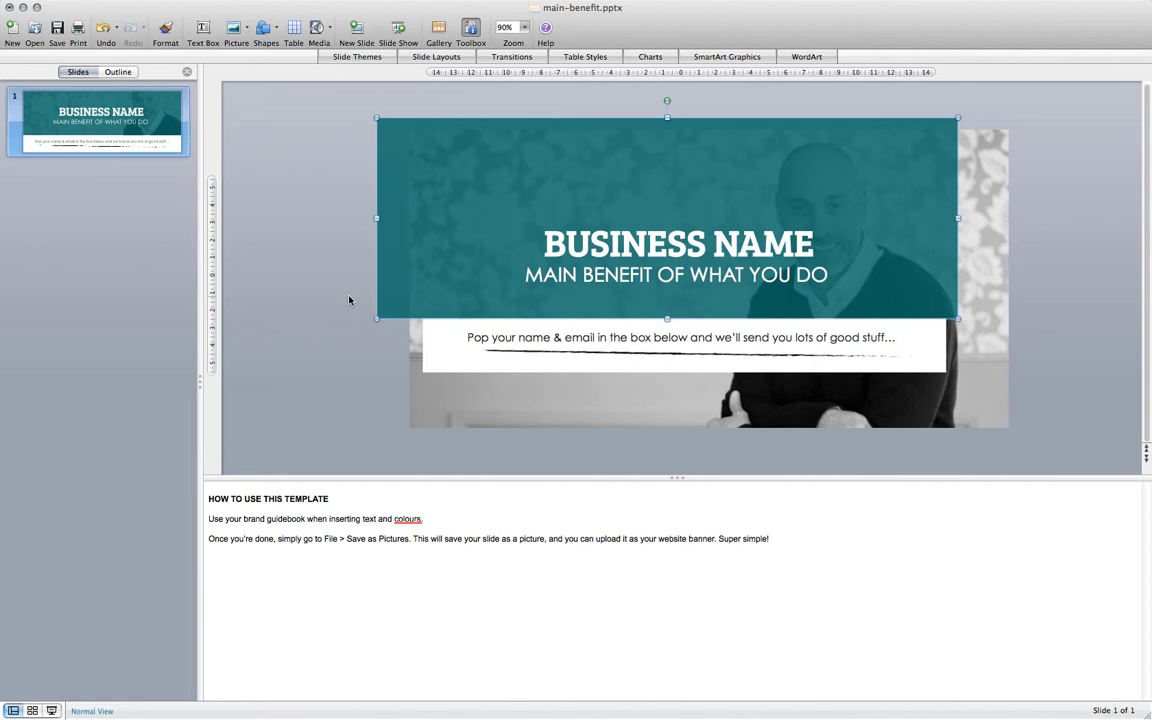
# Set the BUSINESS NAME headline's font to Helvetica Neue Light.
pyautogui.tripleClick(469, 266)
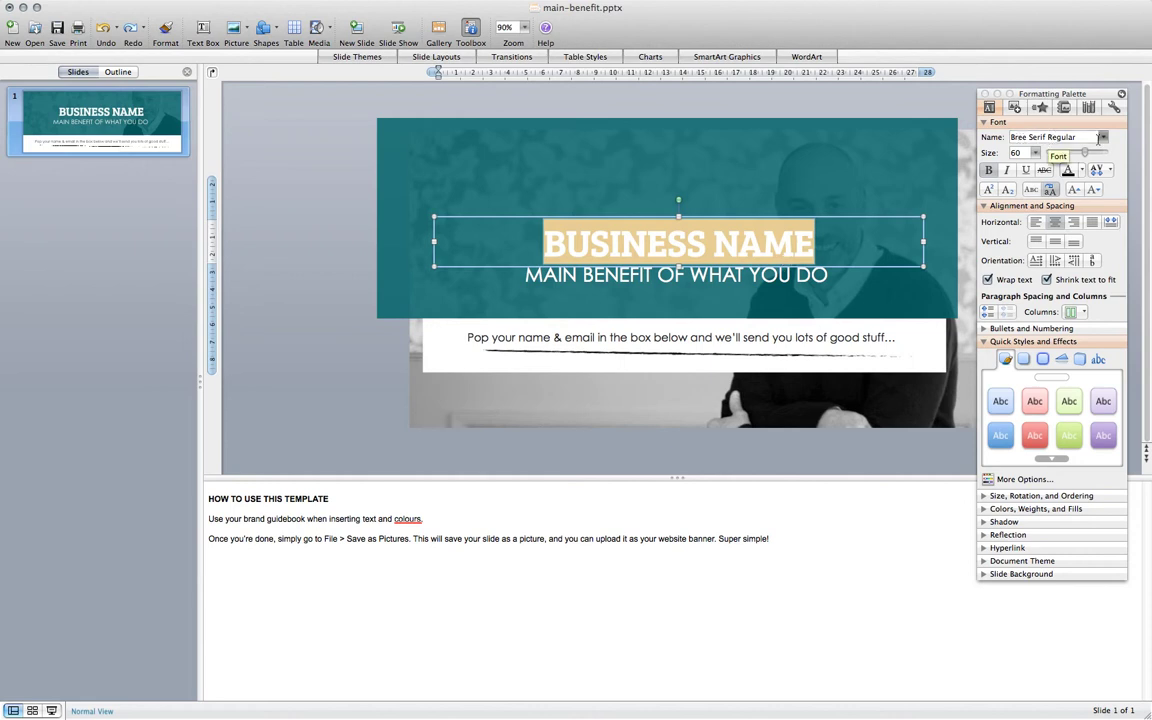
pyautogui.click(1090, 138)
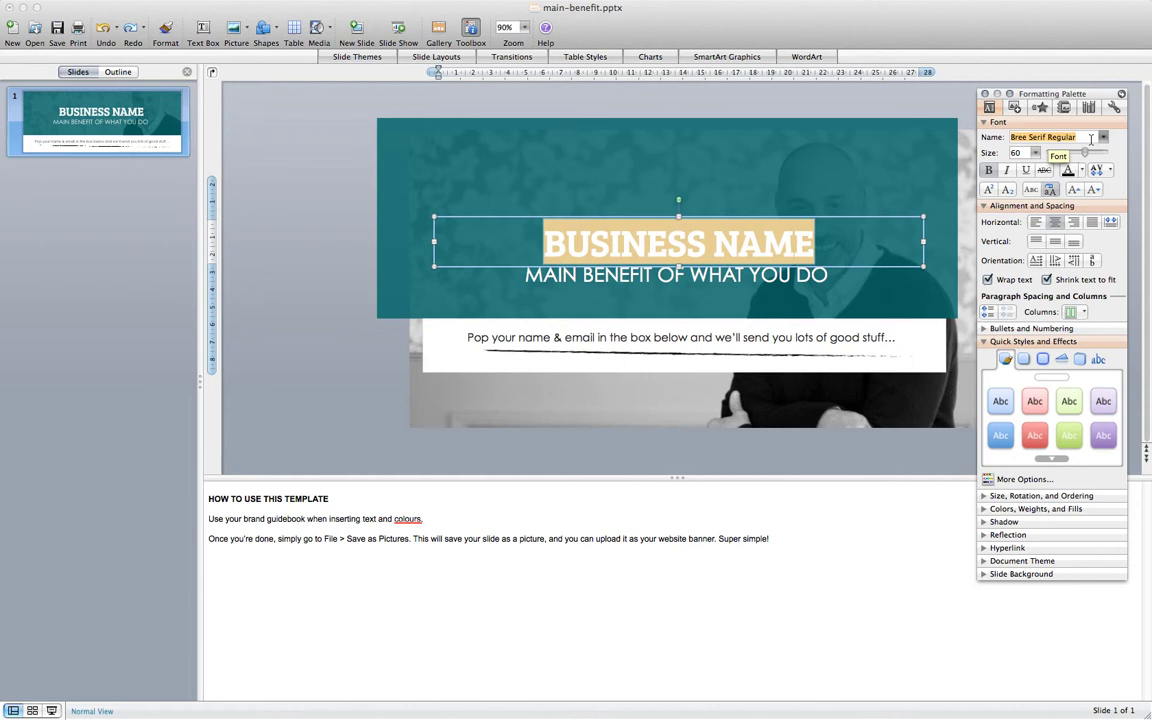
pyautogui.write('Helev')
pyautogui.press('Return')
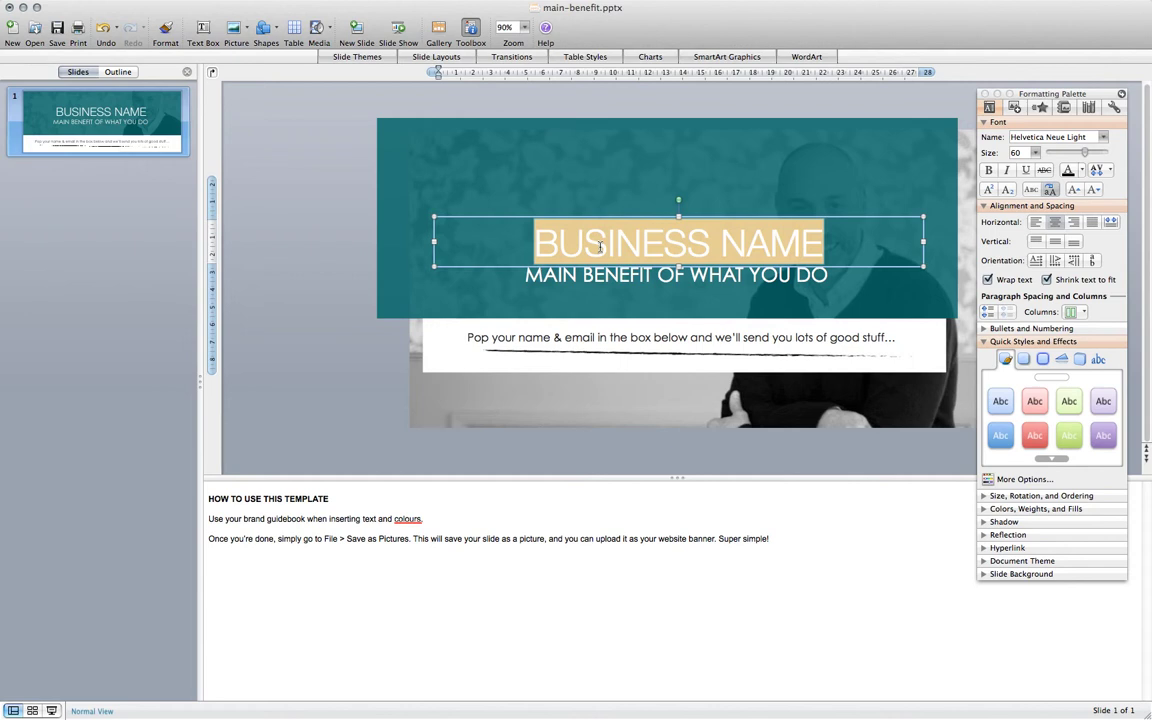
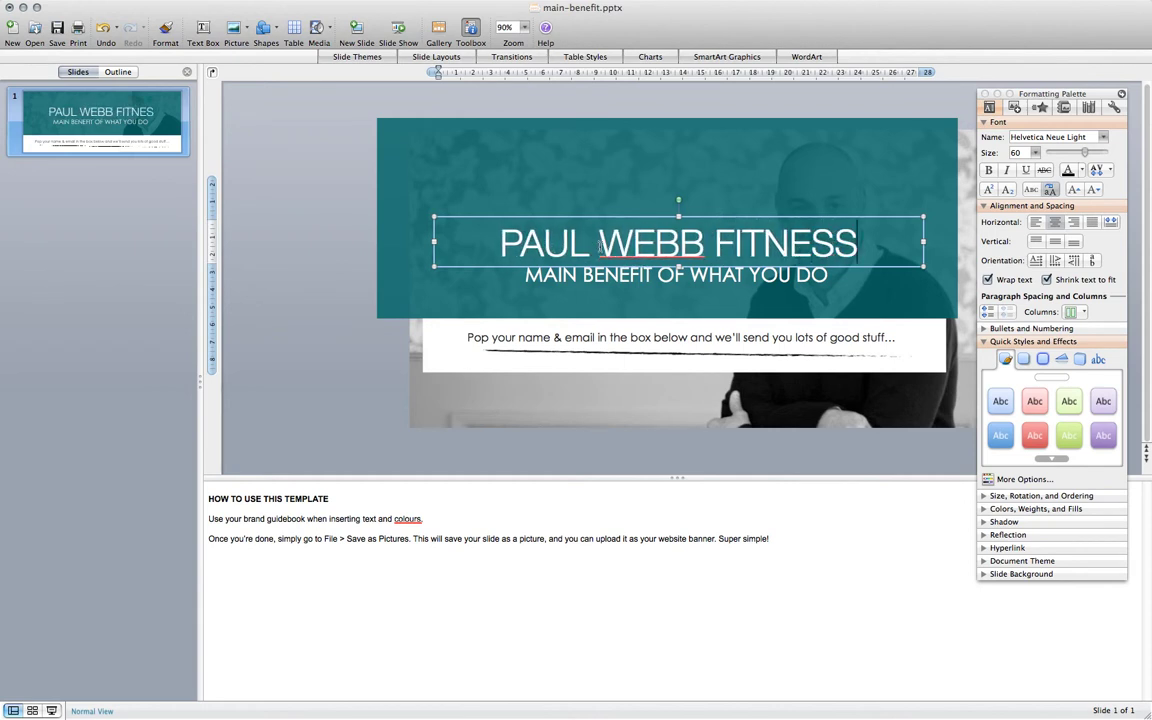
# Replace the headline text with the fitness business's name.
pyautogui.tripleClick(642, 248)
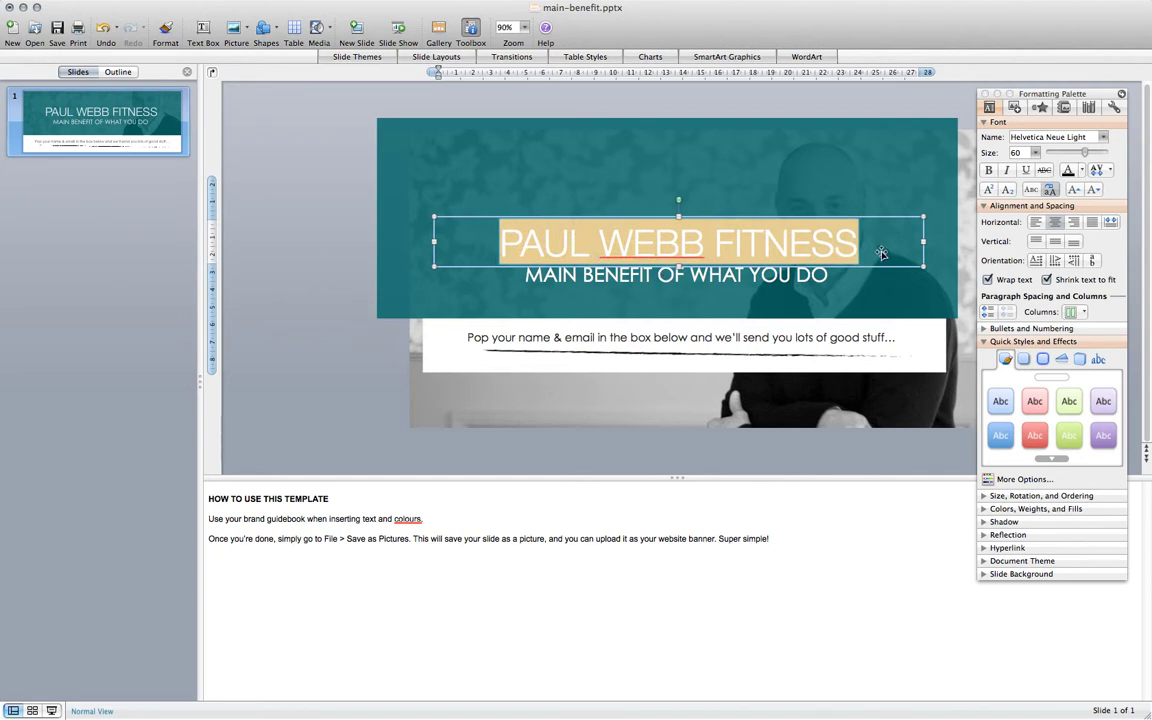
pyautogui.click(822, 274)
# Set the MAIN BENEFIT OF WHAT YOU DO subtitle's font to Hand Of Sean.
pyautogui.write('!')
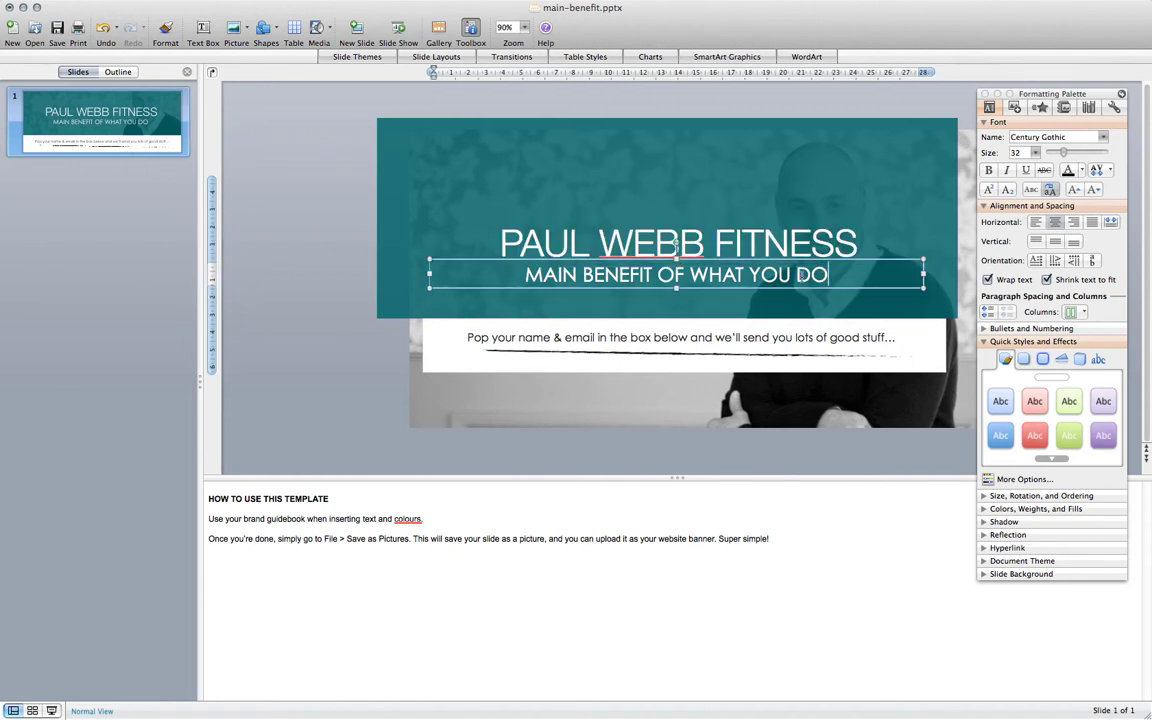
pyautogui.press('BackSpace')
pyautogui.click(773, 260)
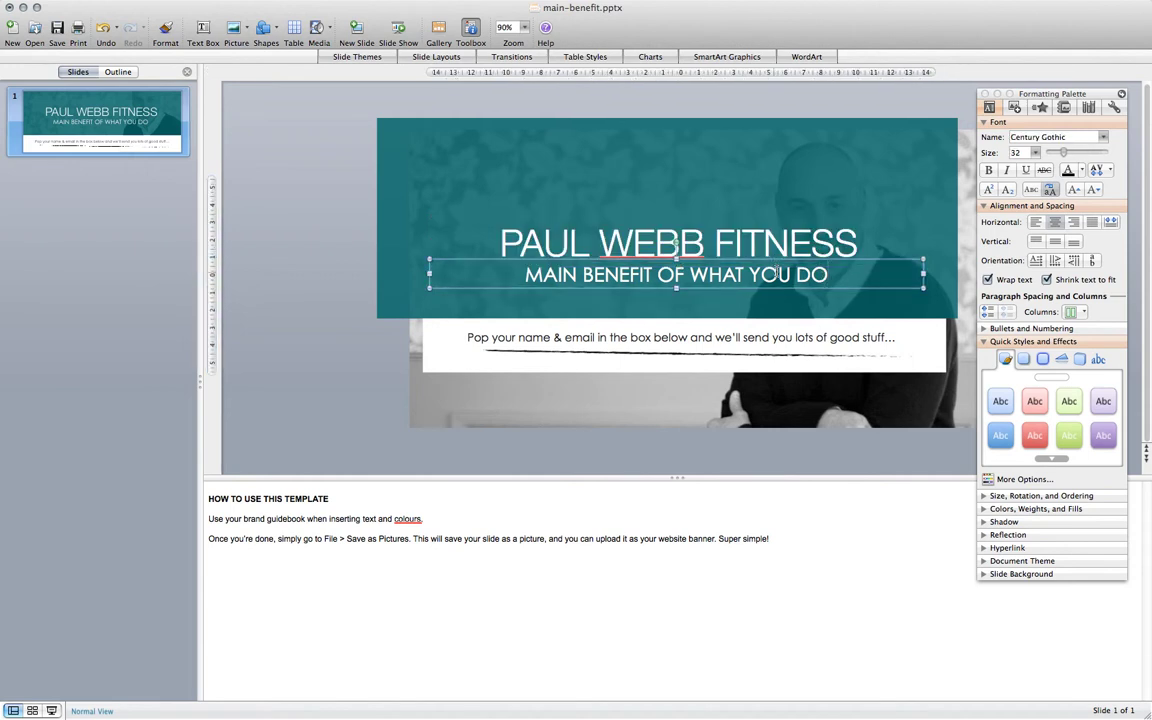
pyautogui.tripleClick(776, 273)
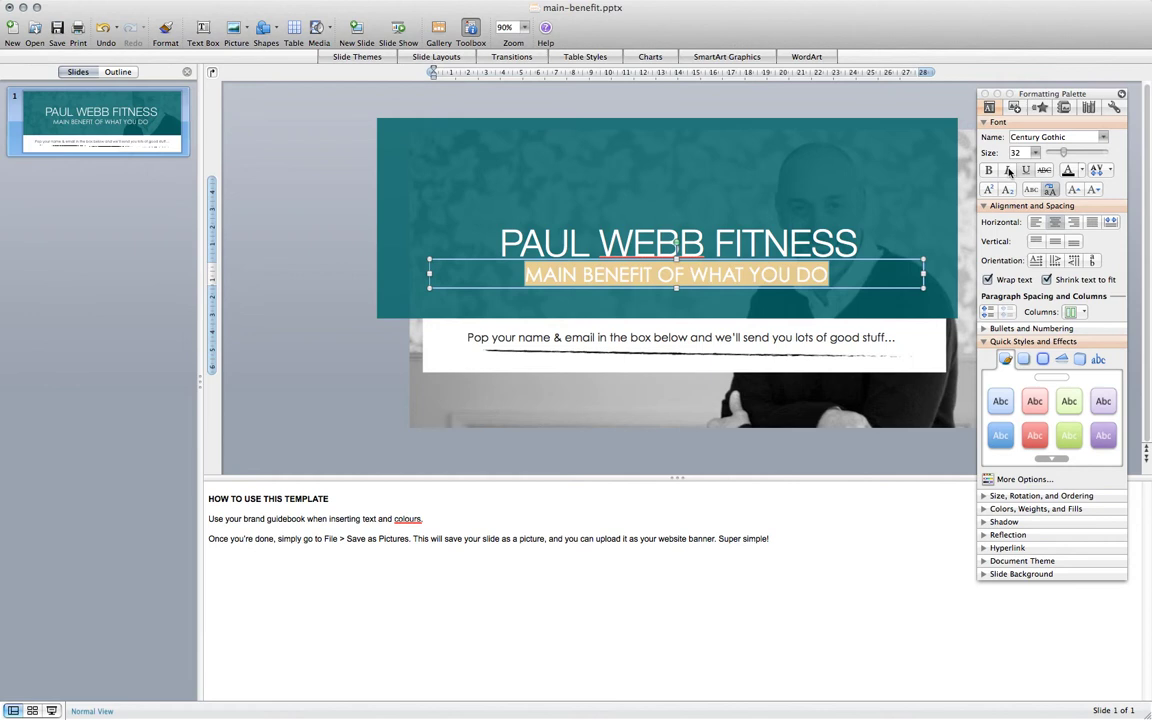
pyautogui.click(1079, 136)
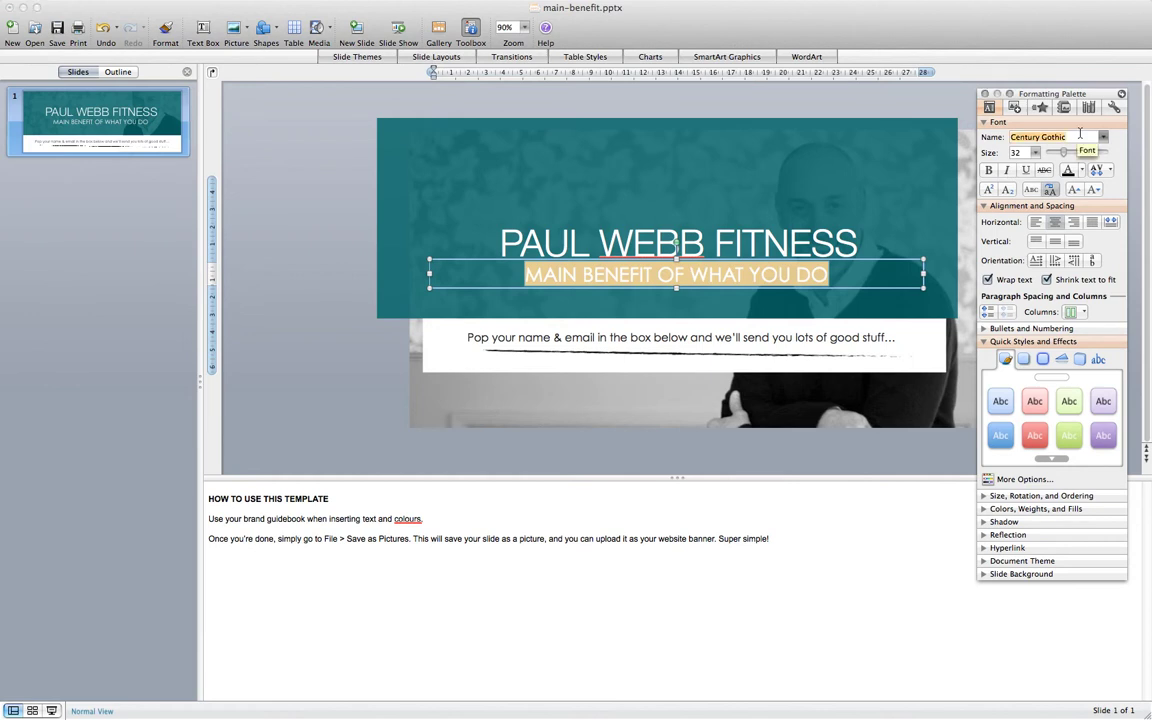
pyautogui.write('Hea')
pyautogui.press('BackSpace')
pyautogui.press('BackSpace')
pyautogui.write('and')
pyautogui.press('Return')
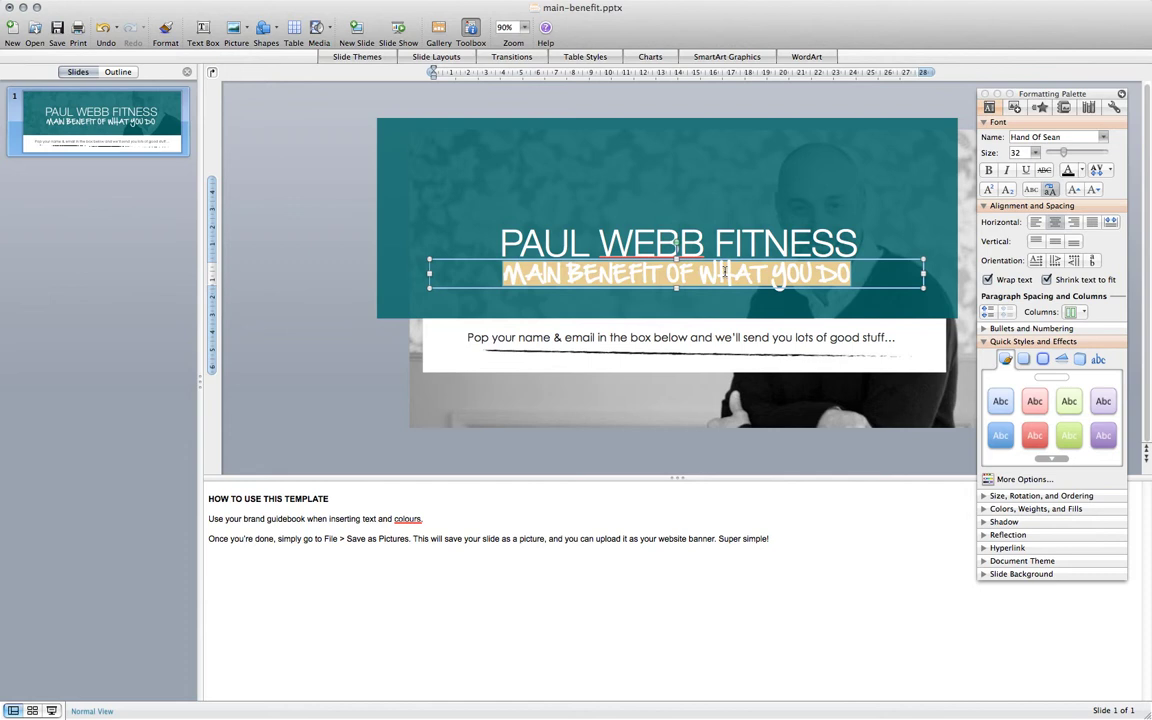
# Type YOUR NO B.S. FITNESS RESOURCE as the new subtitle.
pyautogui.write('your')
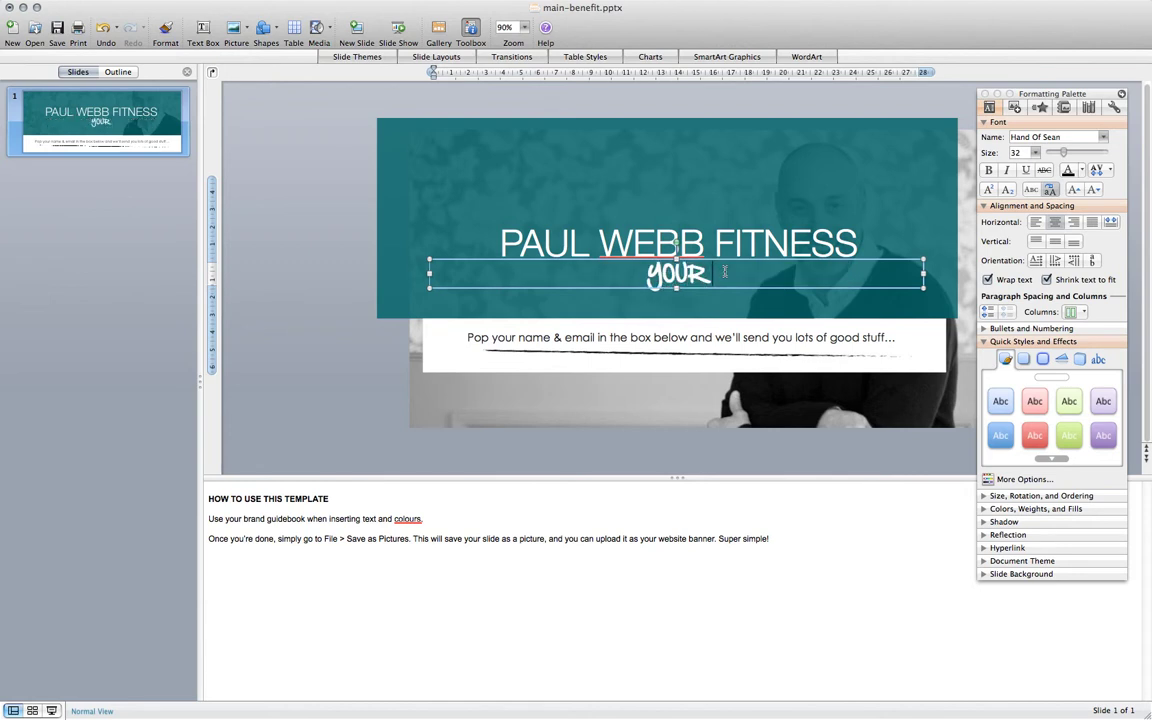
pyautogui.write(' nobs')
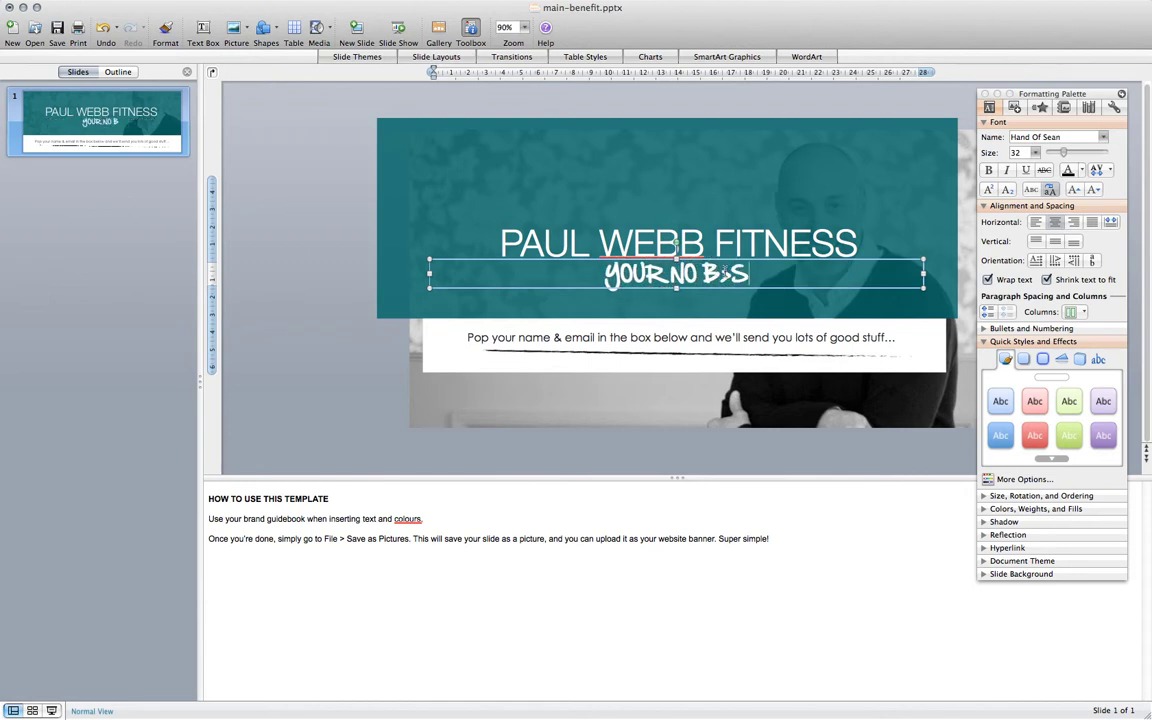
pyautogui.press('BackSpace')
pyautogui.write('.s.')
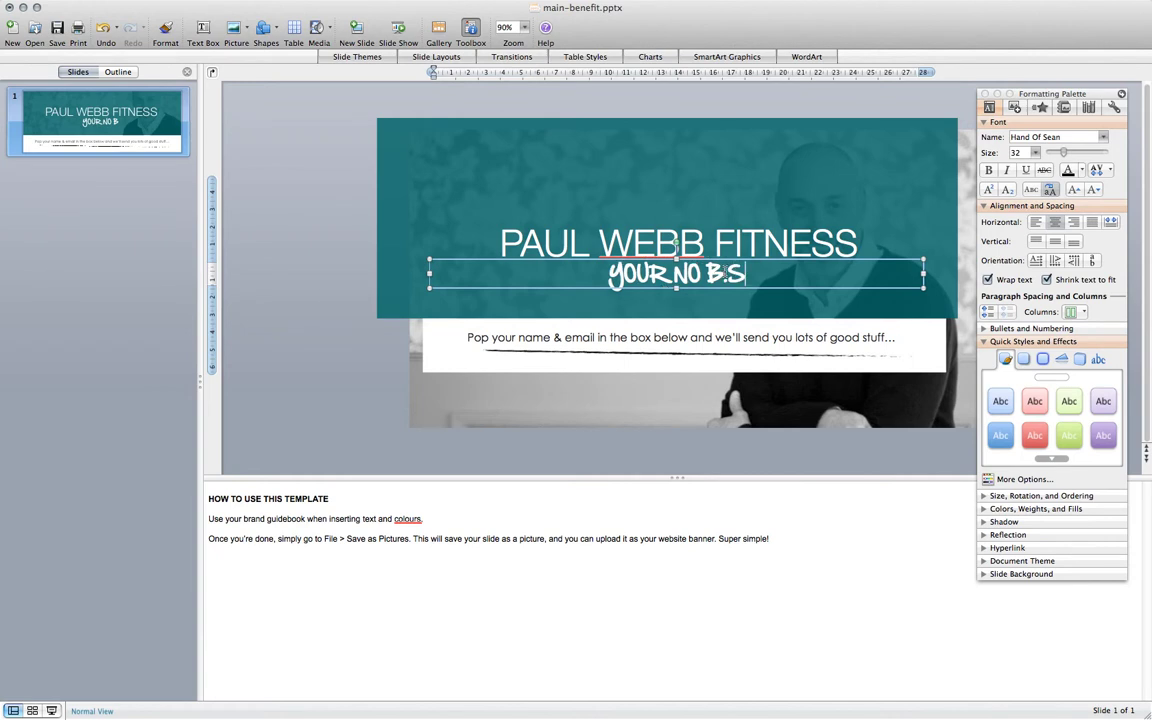
pyautogui.write(' fitne')
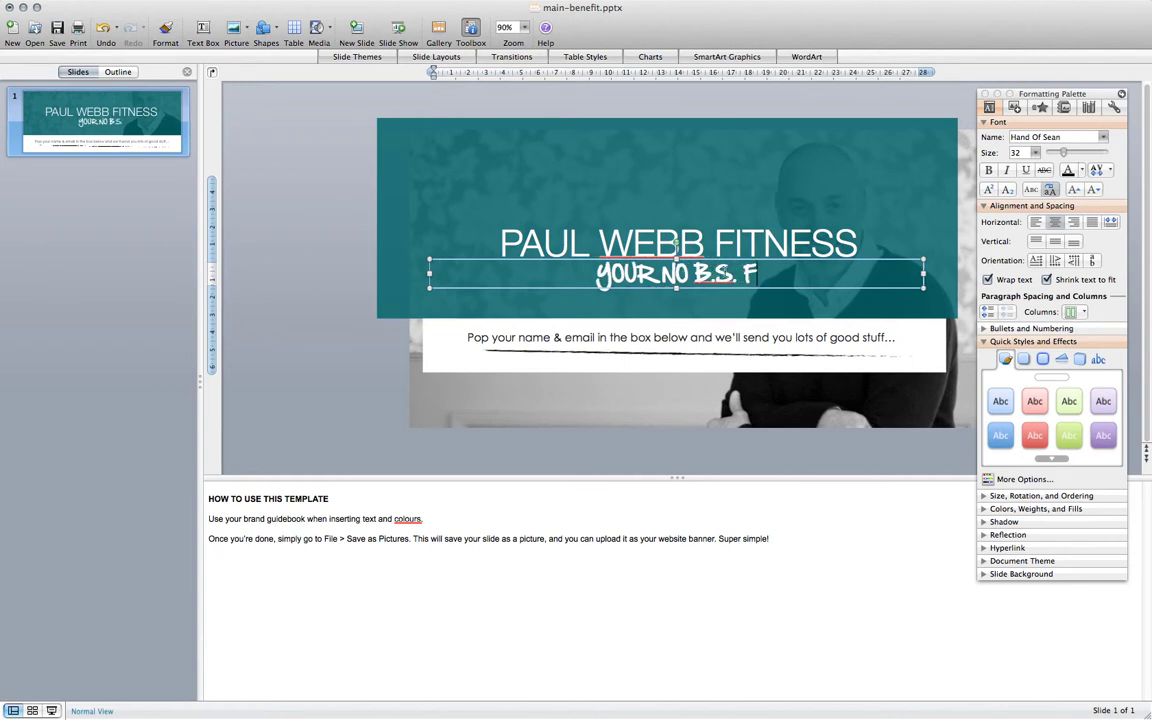
pyautogui.write('ss ro')
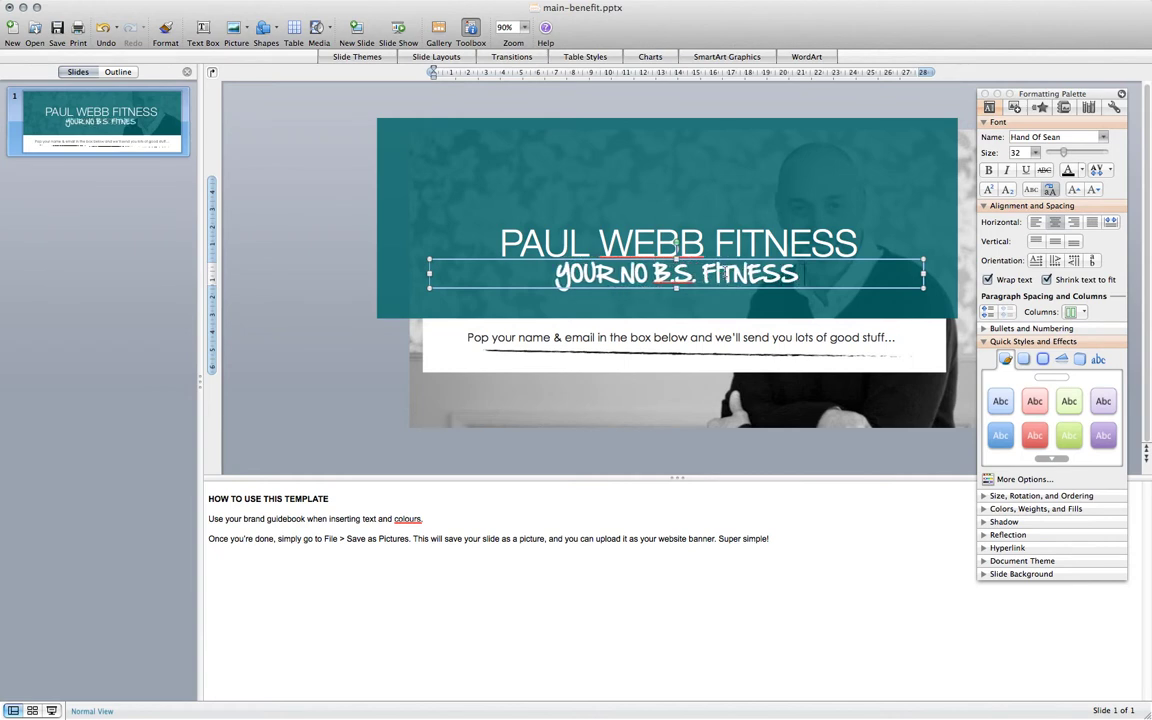
pyautogui.press('BackSpace')
pyautogui.write('esou')
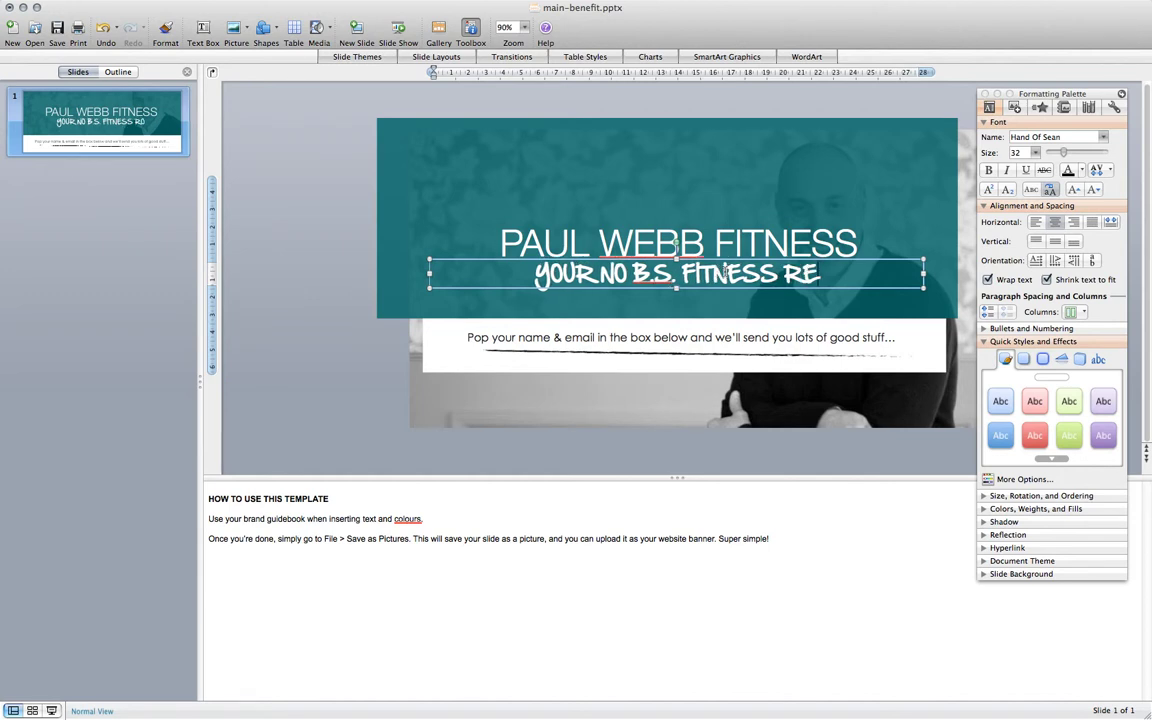
pyautogui.write('rce')
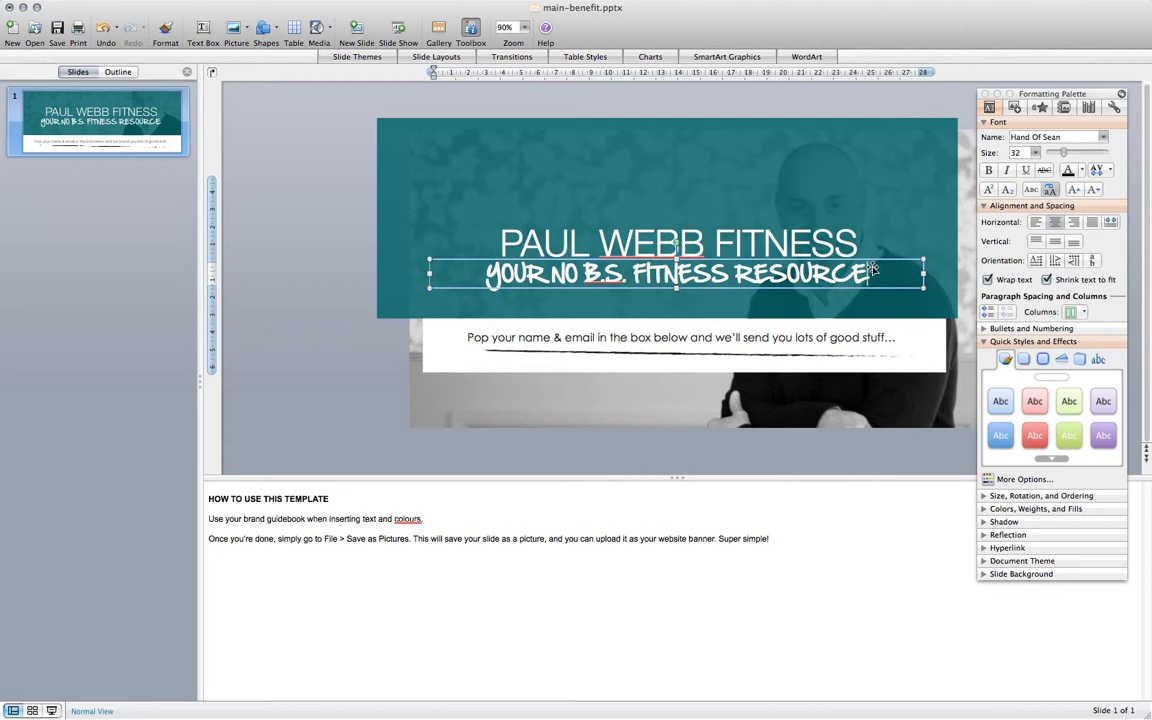
# Delete the sign-up prompt text box, the brush-stroke line and the white box.
pyautogui.click(765, 373)
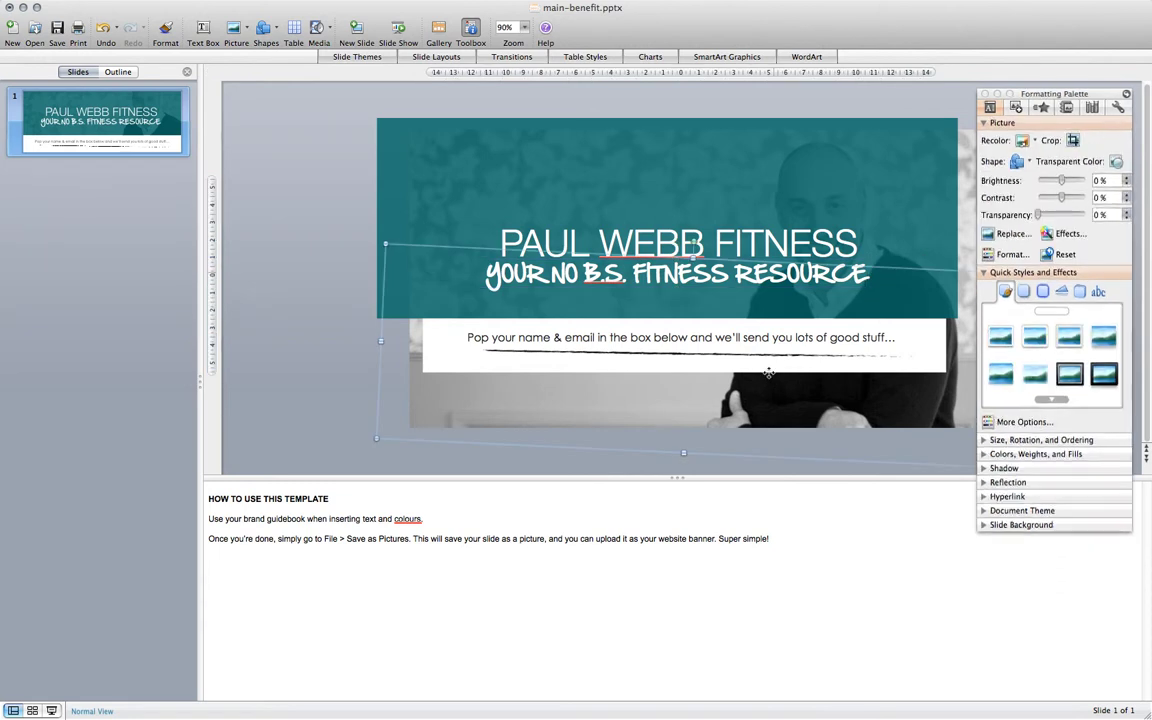
pyautogui.click(355, 350)
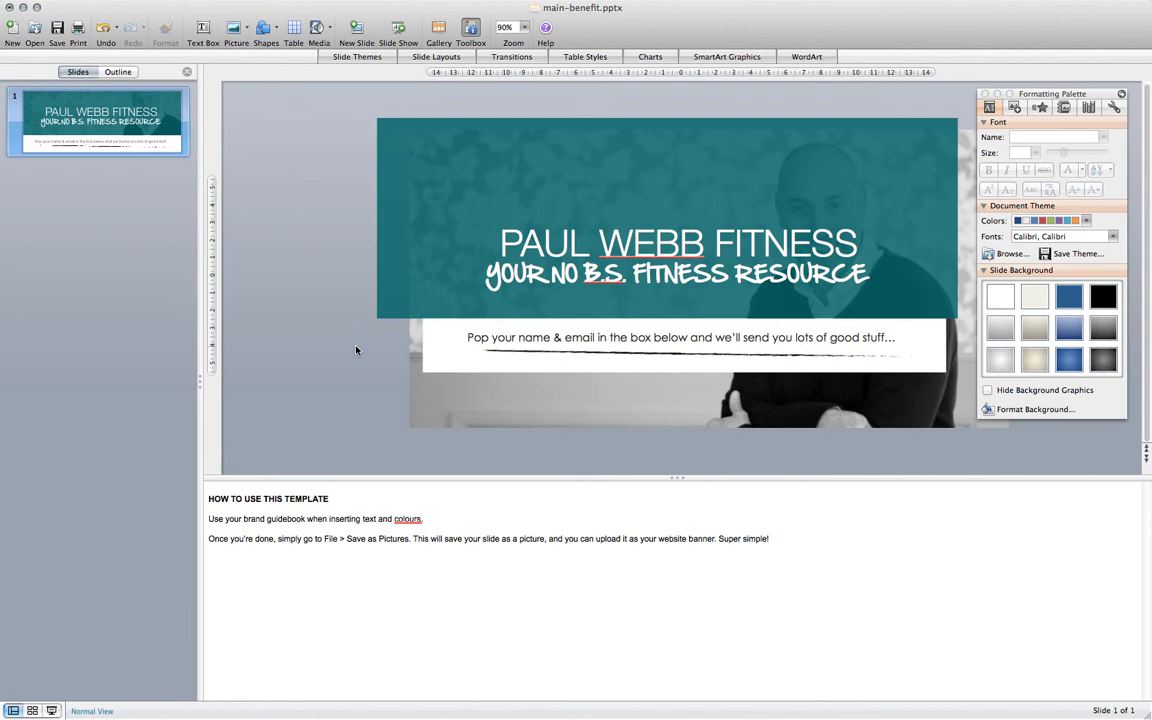
pyautogui.click(468, 337)
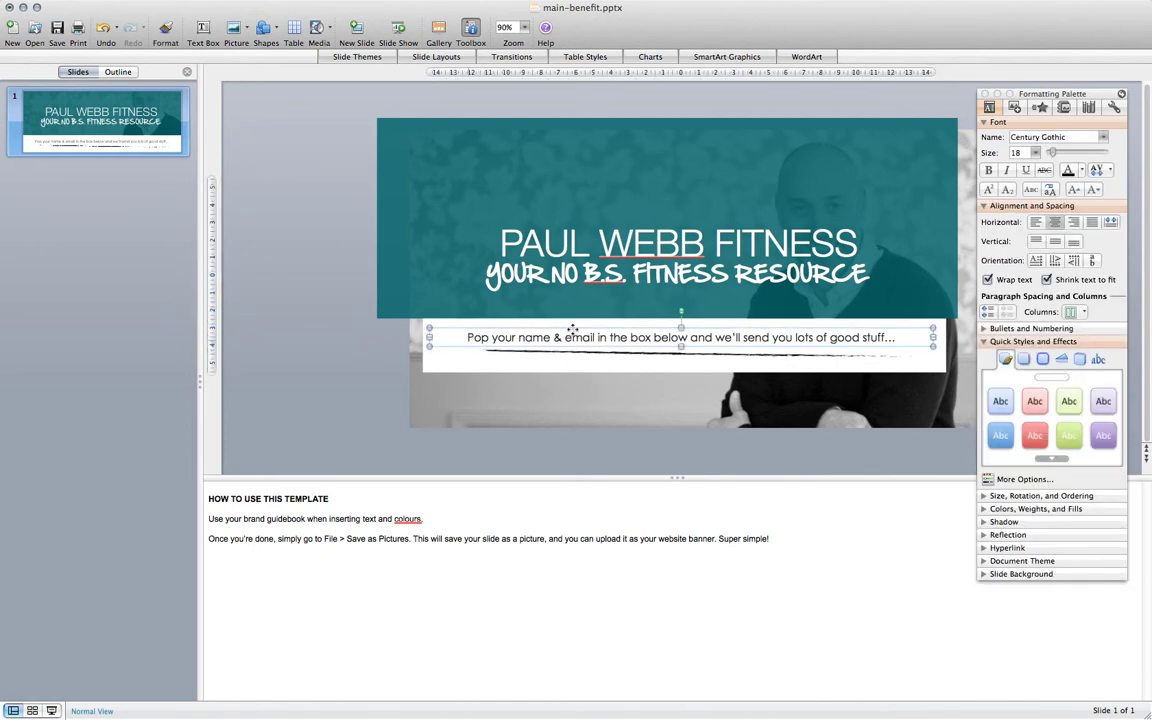
pyautogui.press('Delete')
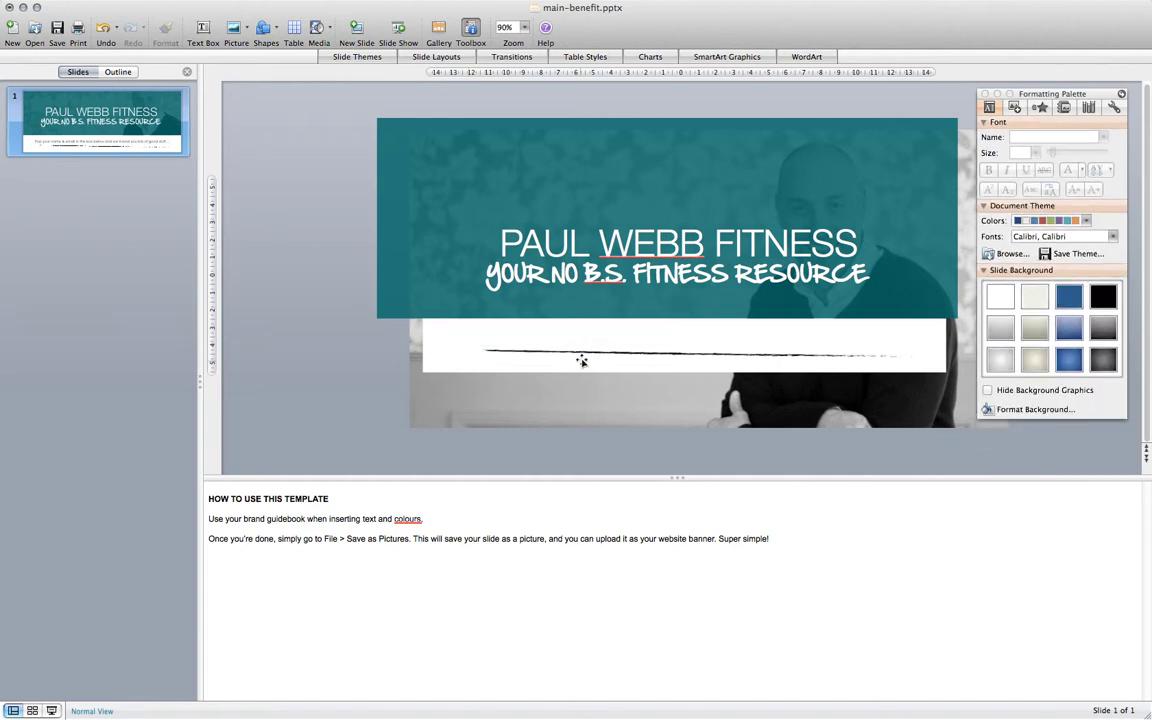
pyautogui.click(580, 352)
pyautogui.press('Delete')
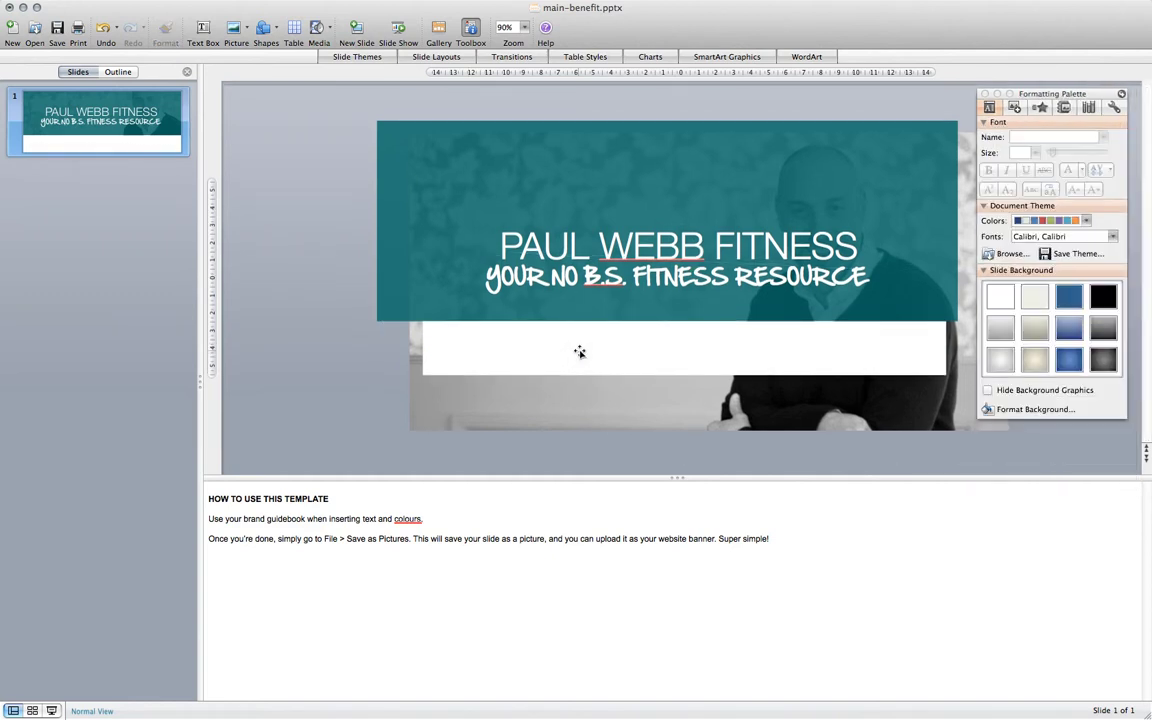
pyautogui.click(514, 340)
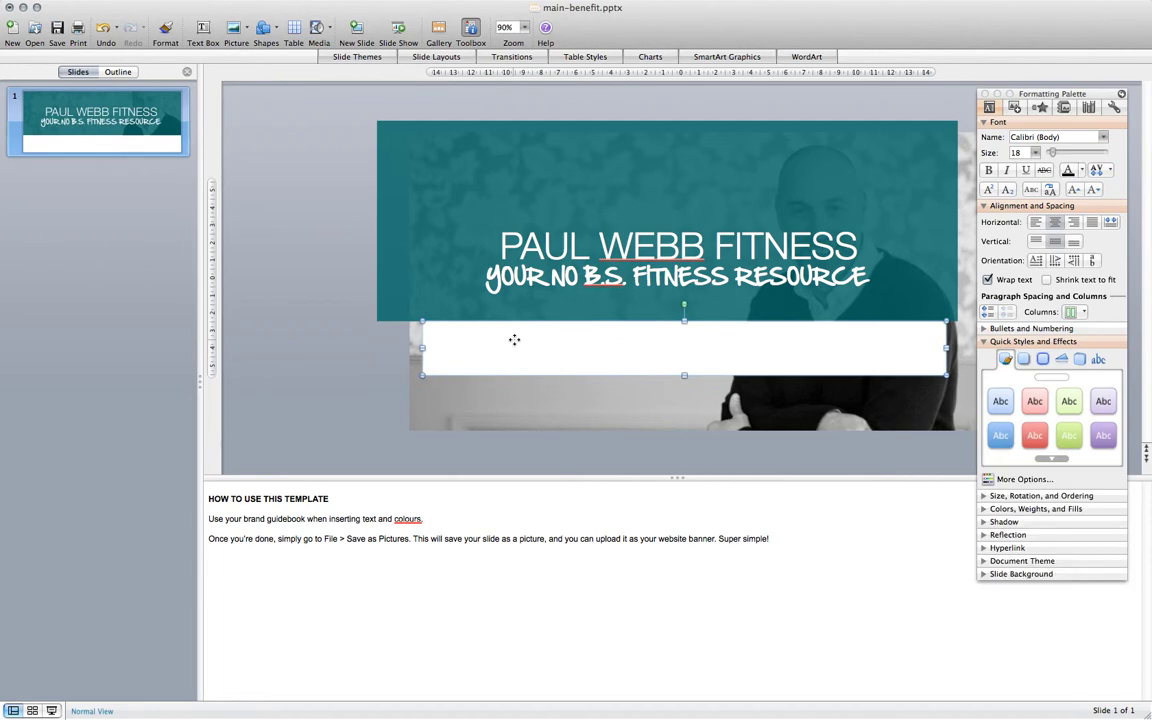
pyautogui.press('Delete')
# Stretch the teal box's bottom edge slightly downward.
pyautogui.moveTo(613, 300); pyautogui.dragTo(679, 300)
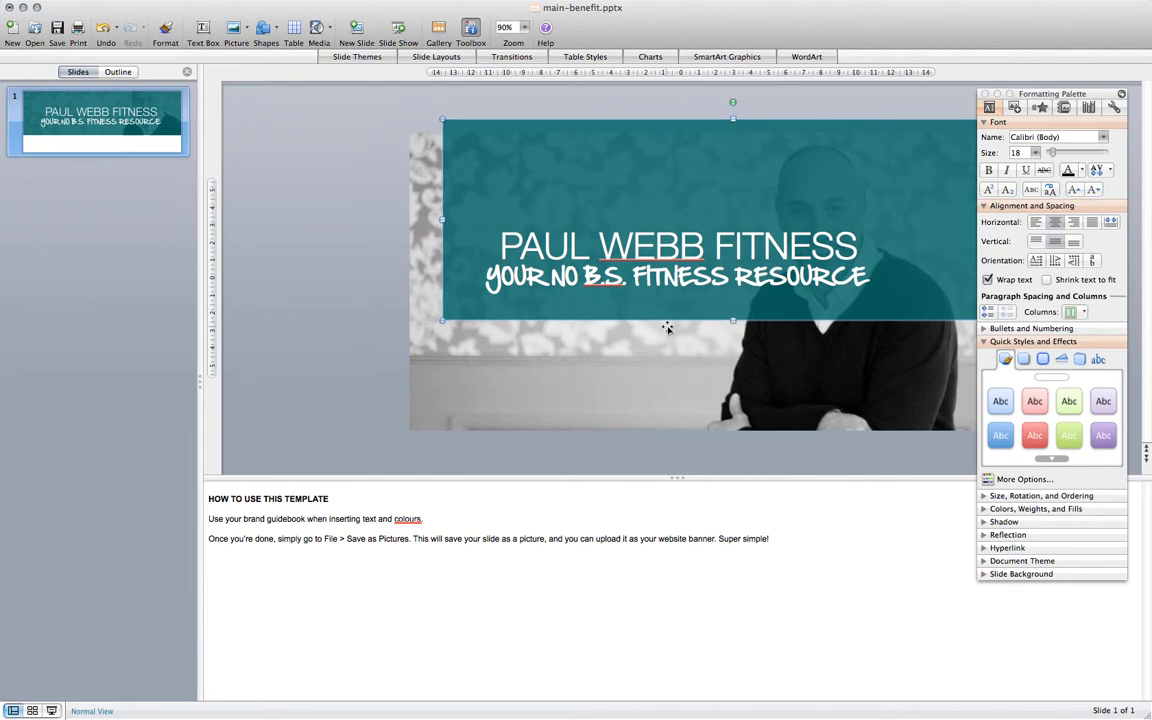
pyautogui.press('super+z')
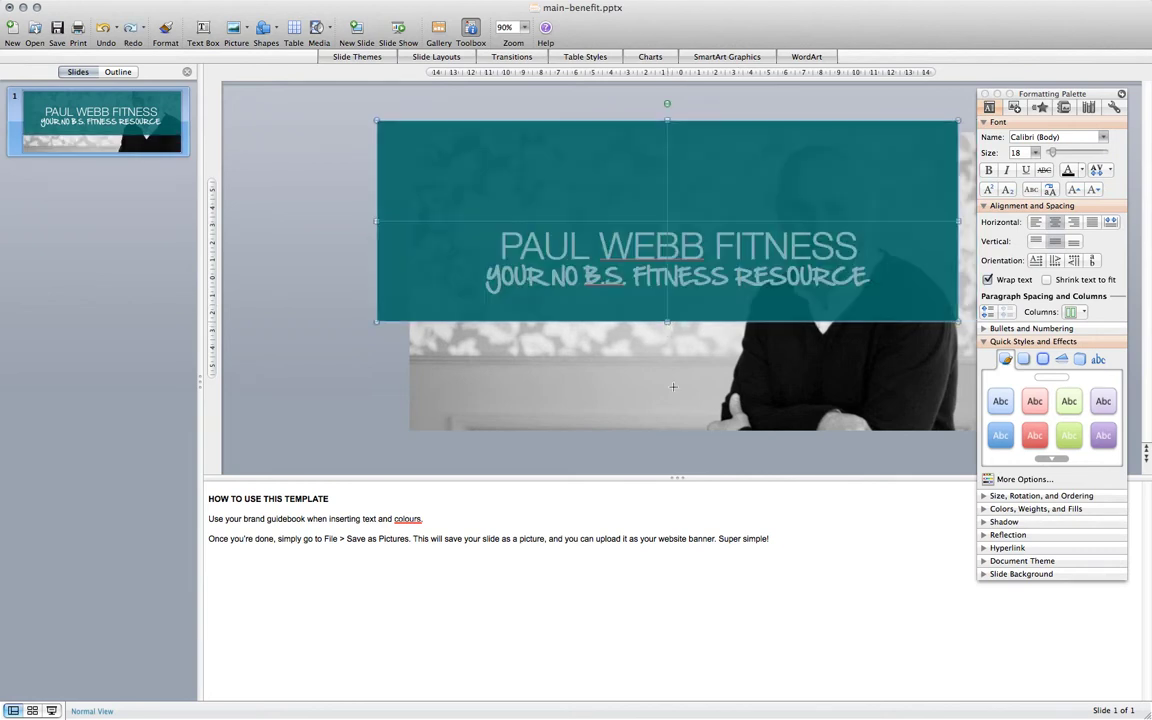
pyautogui.moveTo(673, 386); pyautogui.dragTo(676, 398)
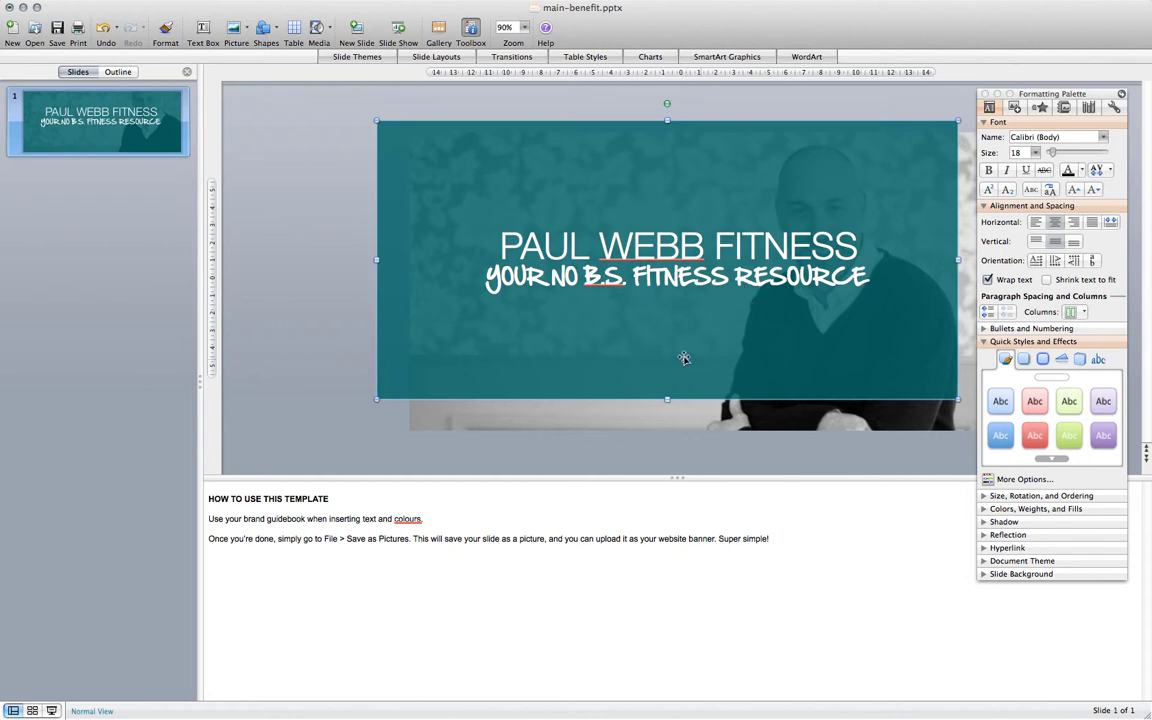
# Nudge the background photo down four steps beneath the teal box.
pyautogui.click(798, 416)
pyautogui.press('Down')
pyautogui.press('Down')
pyautogui.press('Down')
pyautogui.press('Down')
pyautogui.press('Down')
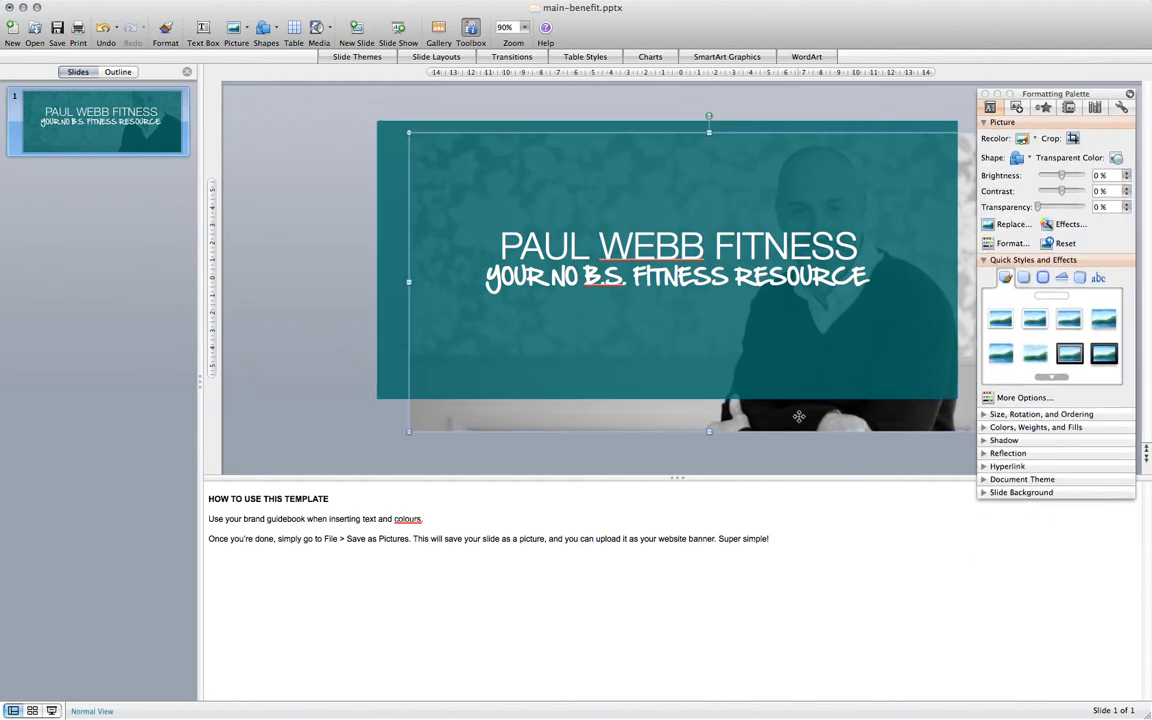
pyautogui.press('Down')
pyautogui.press('Down')
pyautogui.press('Down')
pyautogui.press('Down')
pyautogui.press('Down')
pyautogui.press('Down')
pyautogui.press('Down')
pyautogui.press('Down')
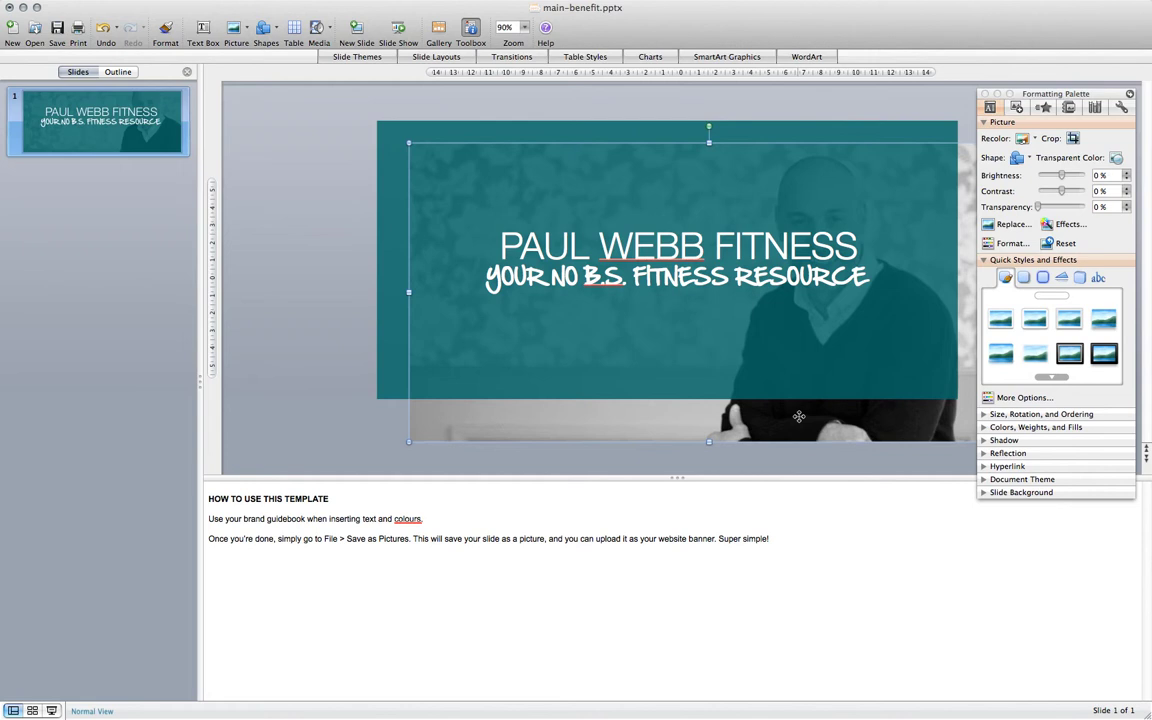
pyautogui.press('Down')
pyautogui.press('Down')
pyautogui.press('Down')
pyautogui.press('Down')
pyautogui.press('Down')
pyautogui.press('Down')
pyautogui.press('Down')
pyautogui.press('Down')
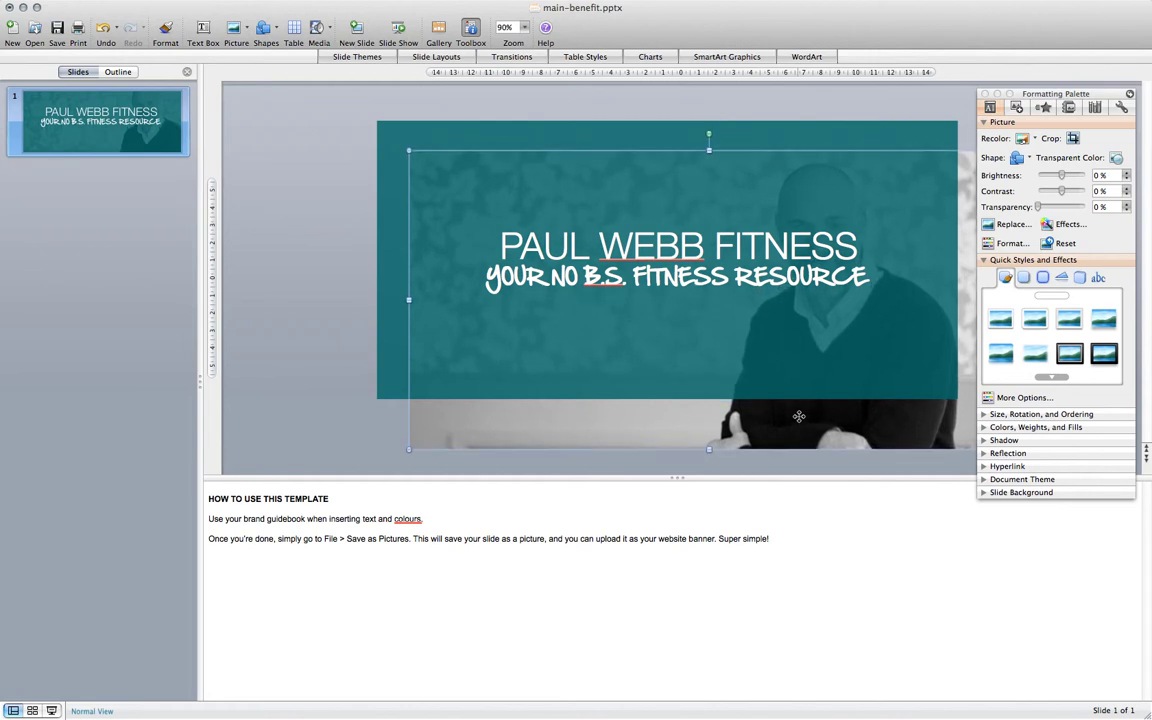
pyautogui.press('Down')
pyautogui.press('Down')
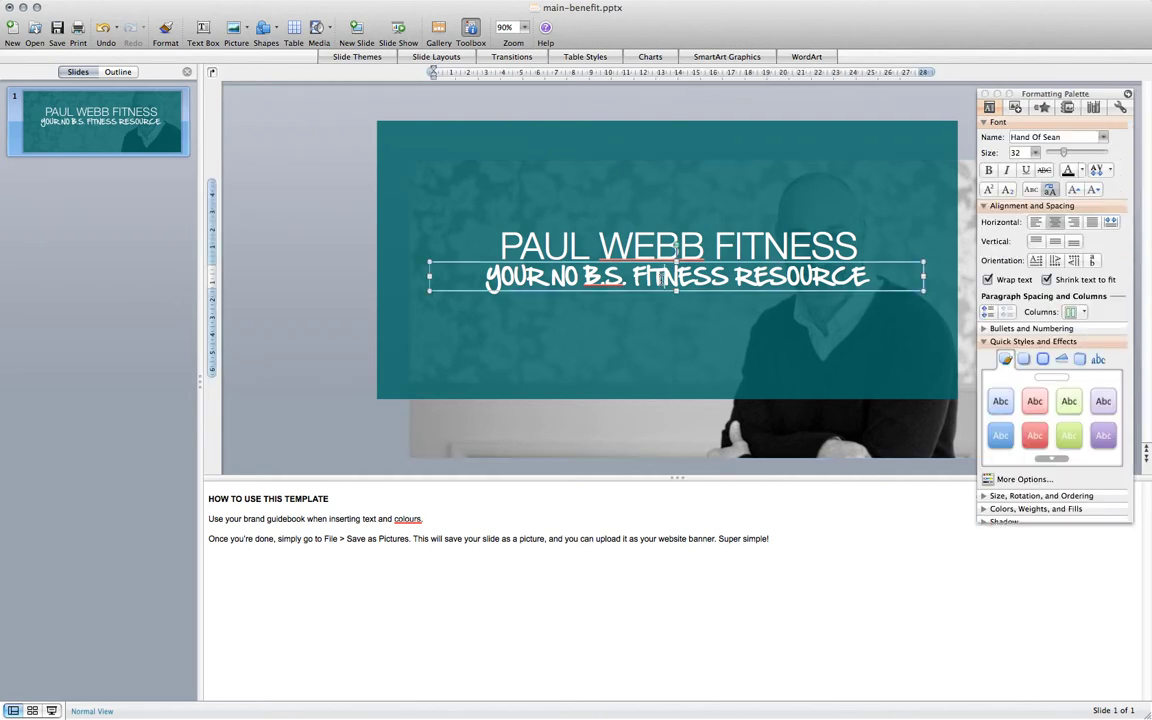
# Move the headline and handwritten subheading together slightly down and right within the teal box.
pyautogui.click(661, 278)
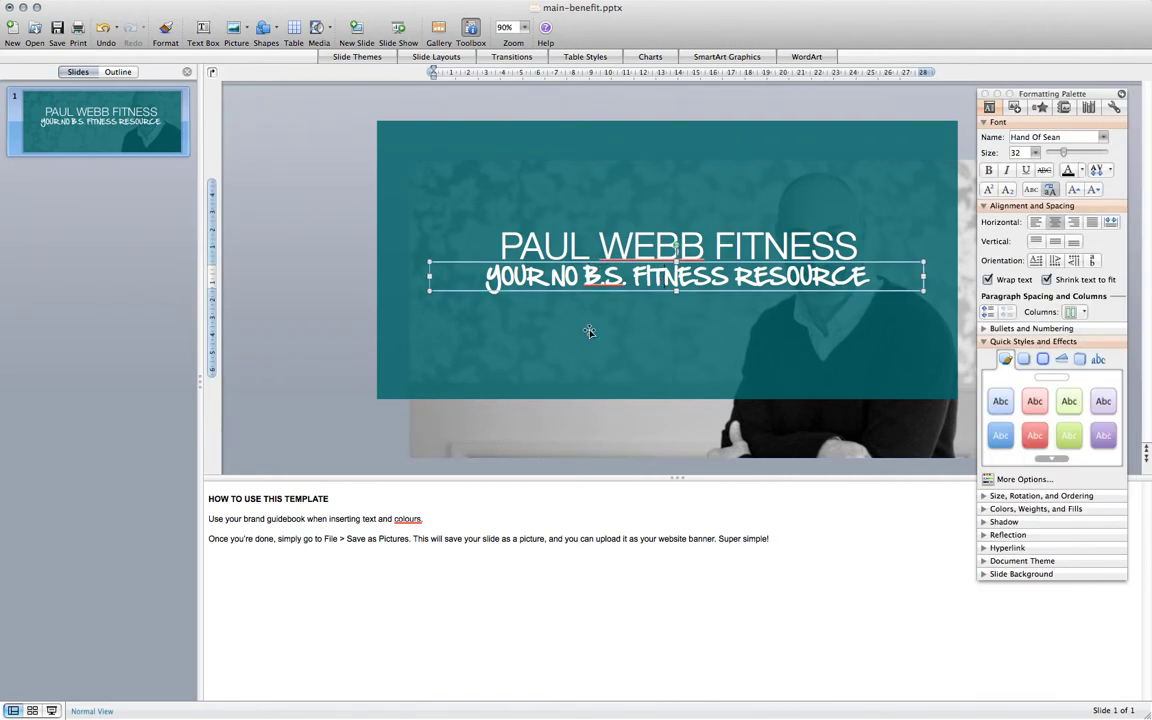
pyautogui.keyDown('shift'); pyautogui.click(550, 257); pyautogui.keyUp('shift')
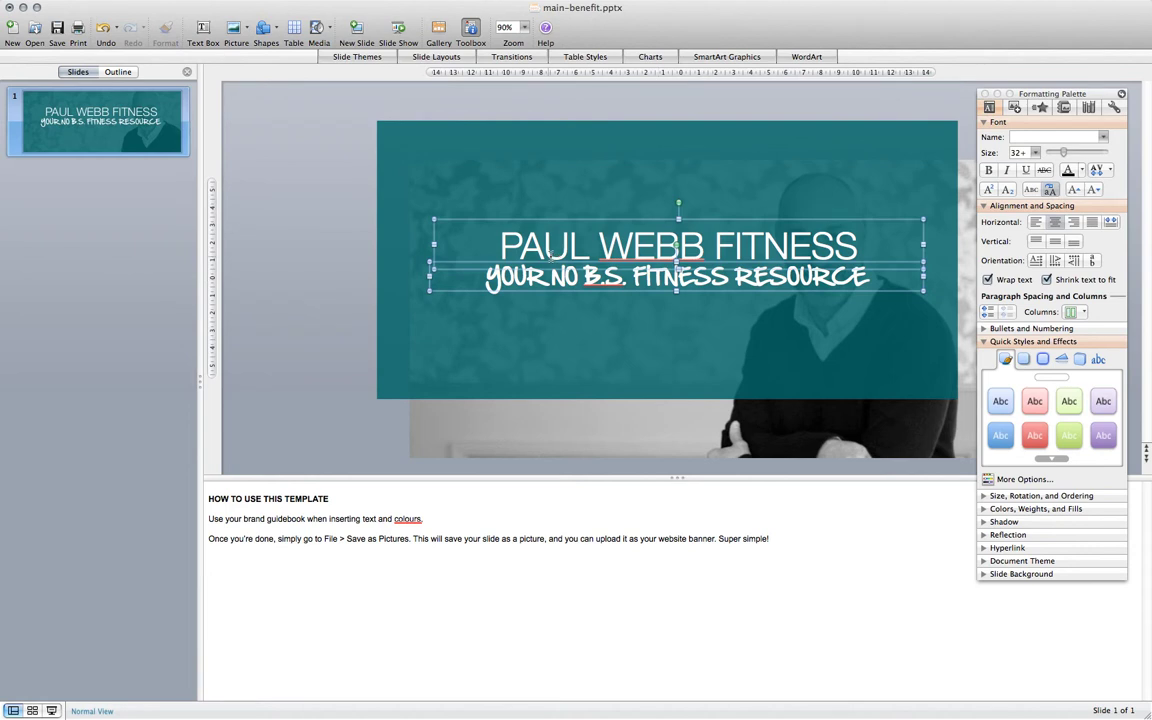
pyautogui.moveTo(550, 254); pyautogui.dragTo(549, 258)
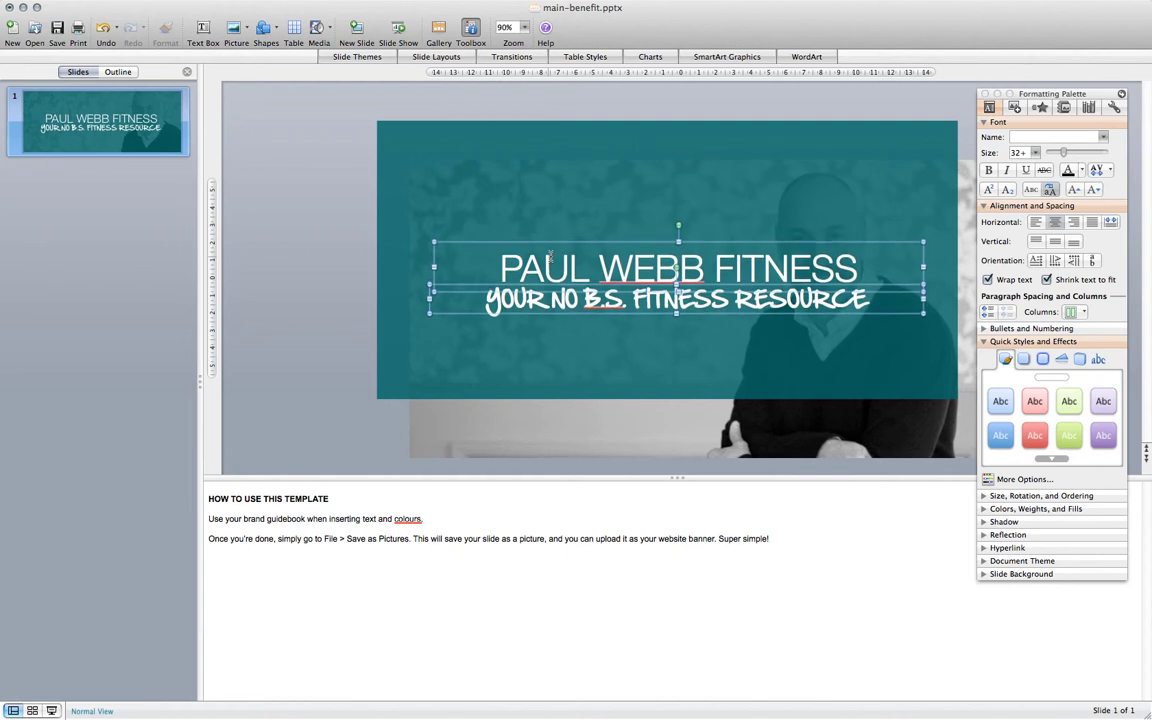
pyautogui.press('Right')
pyautogui.press('Right')
pyautogui.press('Right')
pyautogui.press('Right')
pyautogui.press('Right')
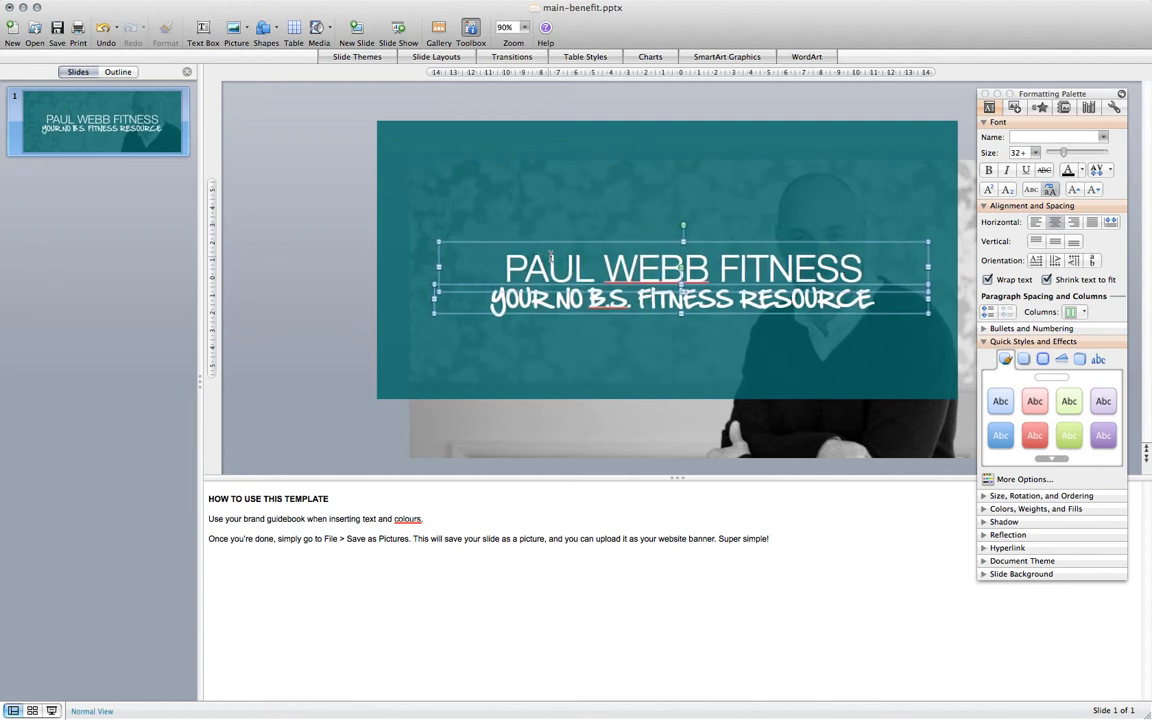
pyautogui.press('Up')
pyautogui.press('Up')
pyautogui.press('Up')
pyautogui.press('Up')
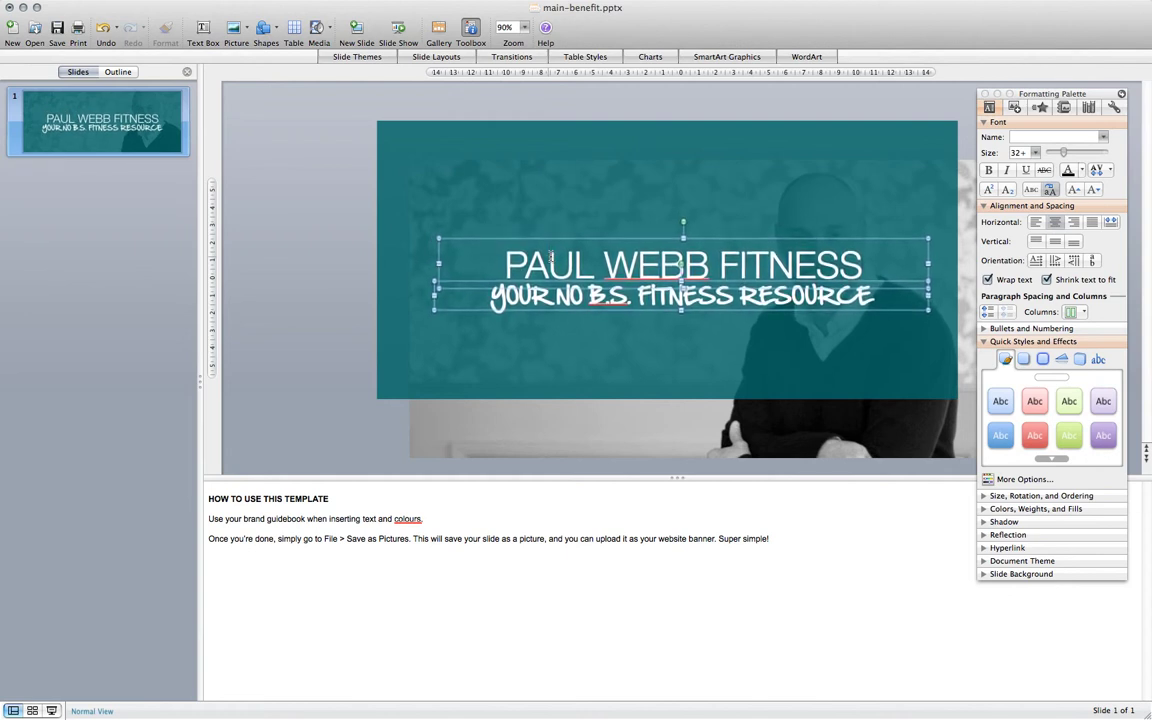
pyautogui.press('Right')
pyautogui.press('Right')
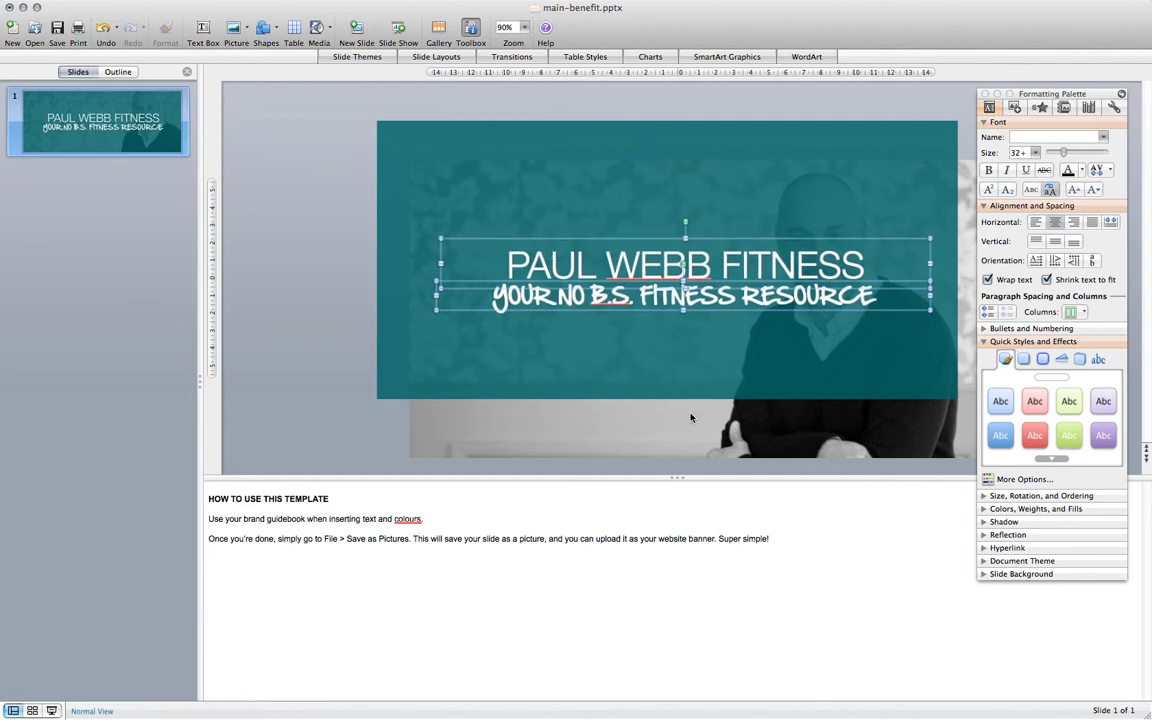
# Nudge the background photo up two steps.
pyautogui.click(683, 451)
pyautogui.press('Up')
pyautogui.press('Up')
pyautogui.press('Up')
pyautogui.press('Up')
pyautogui.press('Up')
pyautogui.press('Up')
pyautogui.press('Up')
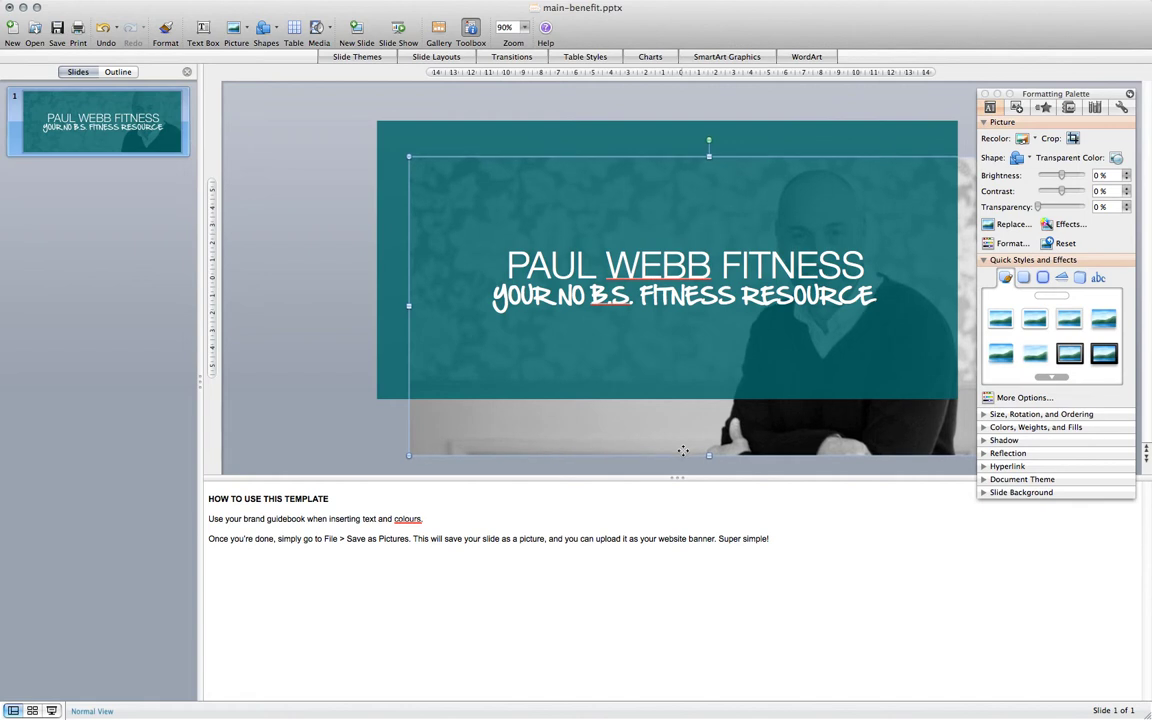
pyautogui.press('Up')
pyautogui.press('Up')
pyautogui.press('Up')
pyautogui.press('Up')
pyautogui.press('Up')
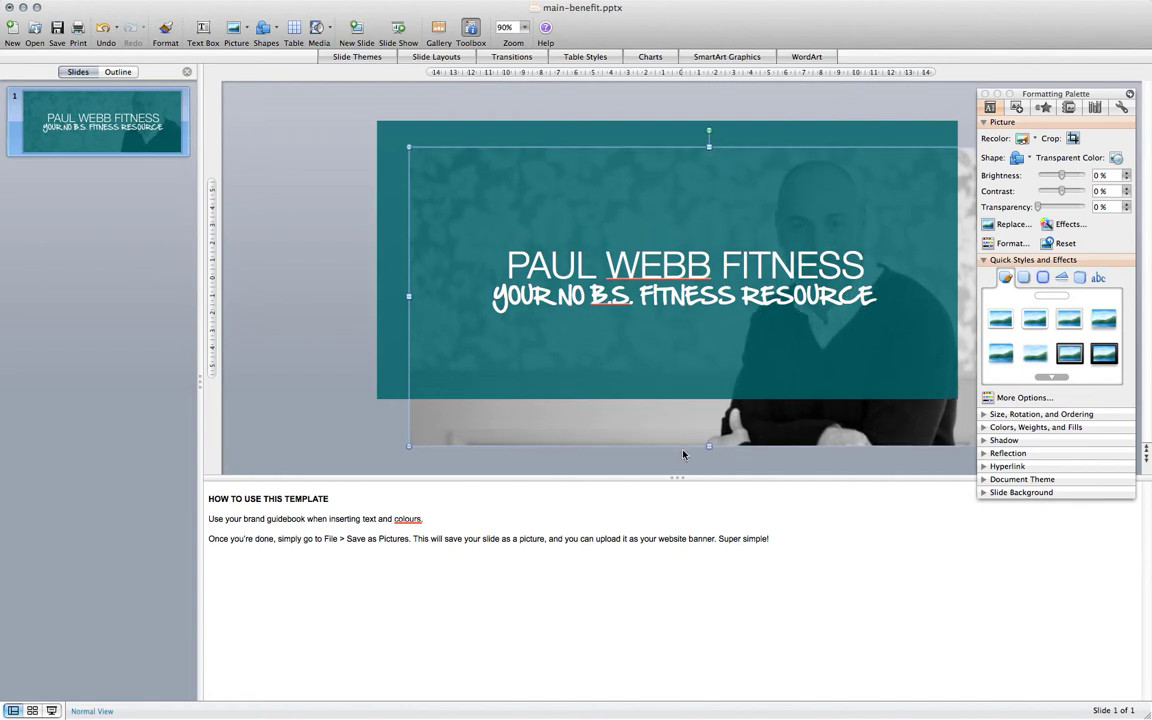
pyautogui.click(290, 356)
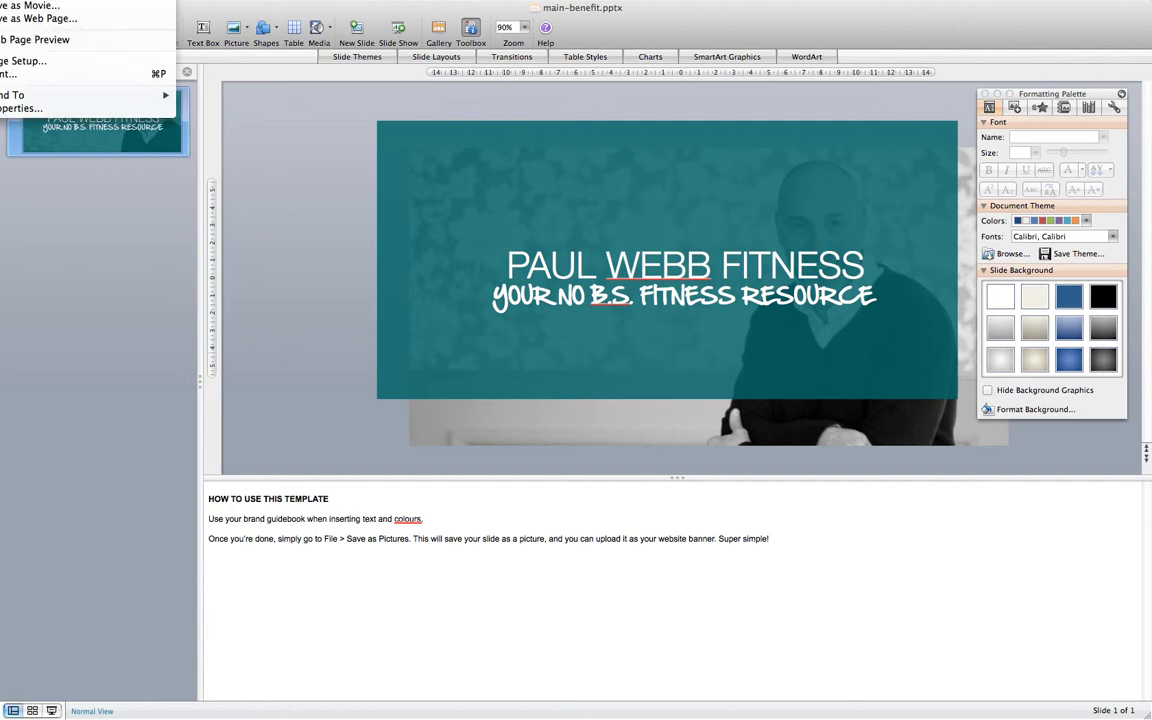
# Save the slide as a JPEG in the client's Get It Web Banner folder, renamed to end in -main-banner.jpg.
pyautogui.press('Escape')
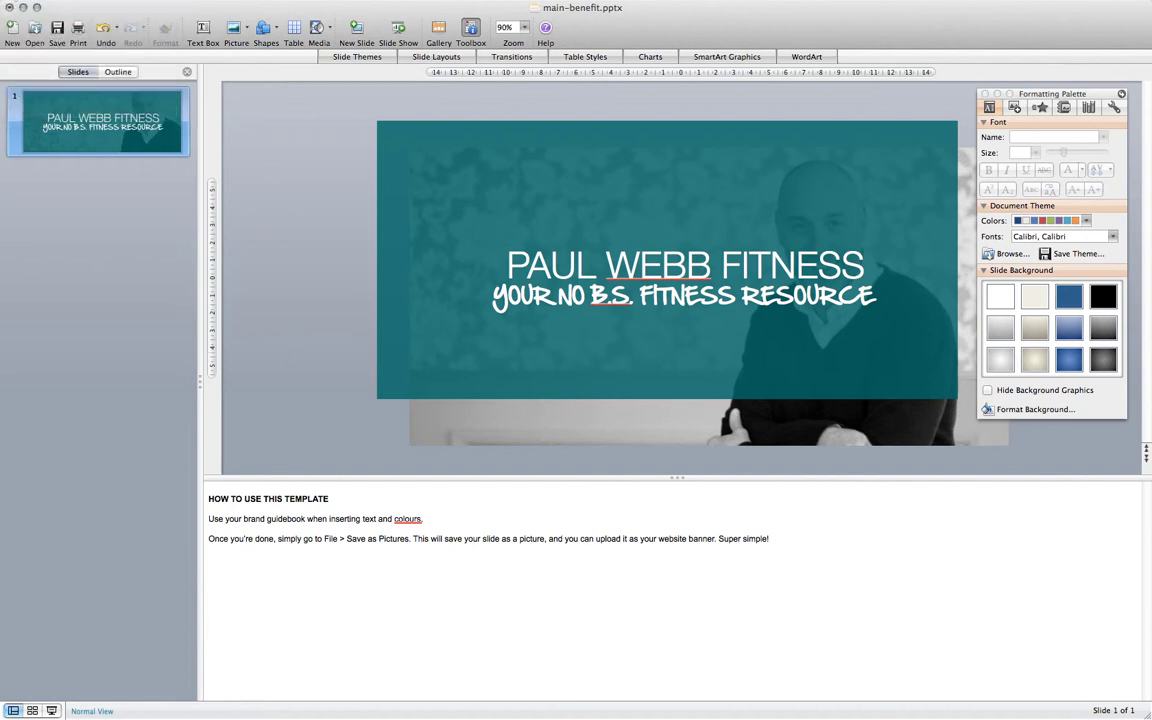
pyautogui.click(525, 106)
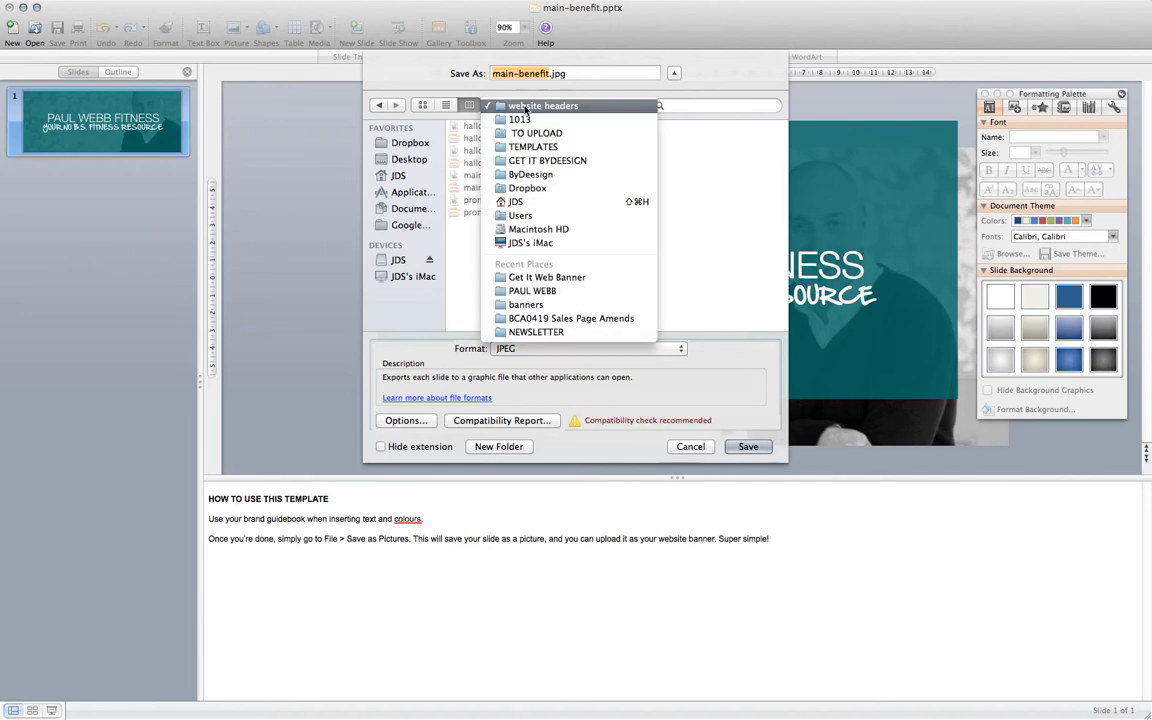
pyautogui.click(530, 291)
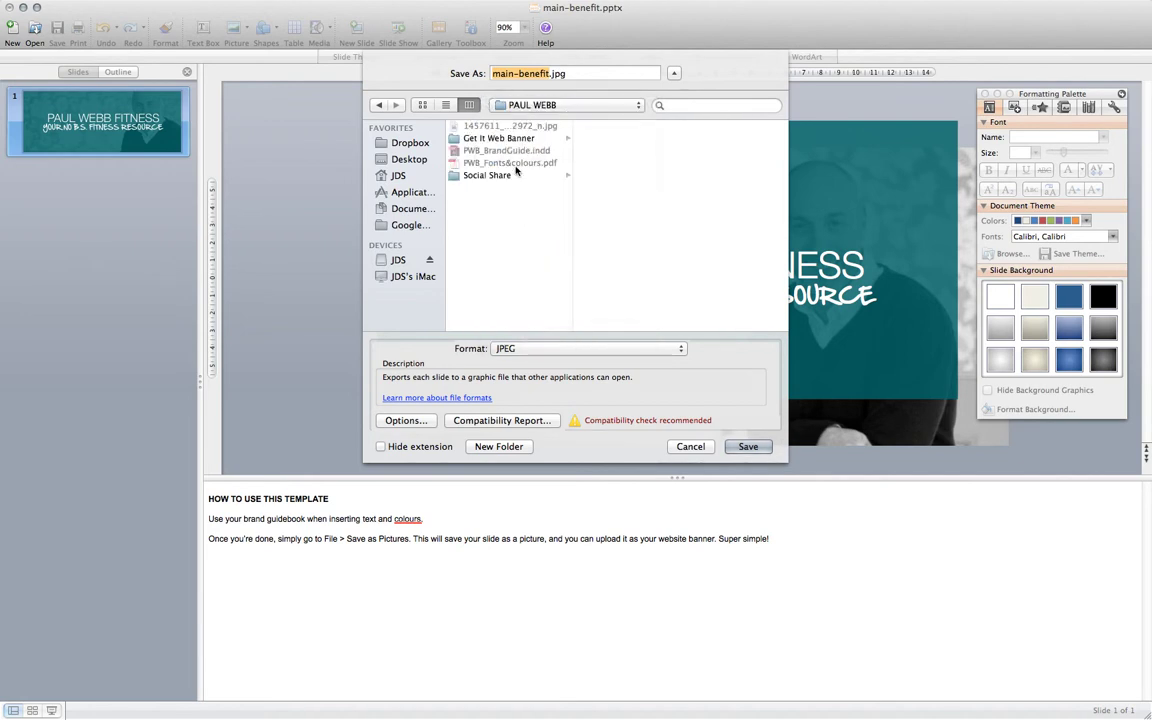
pyautogui.click(498, 139)
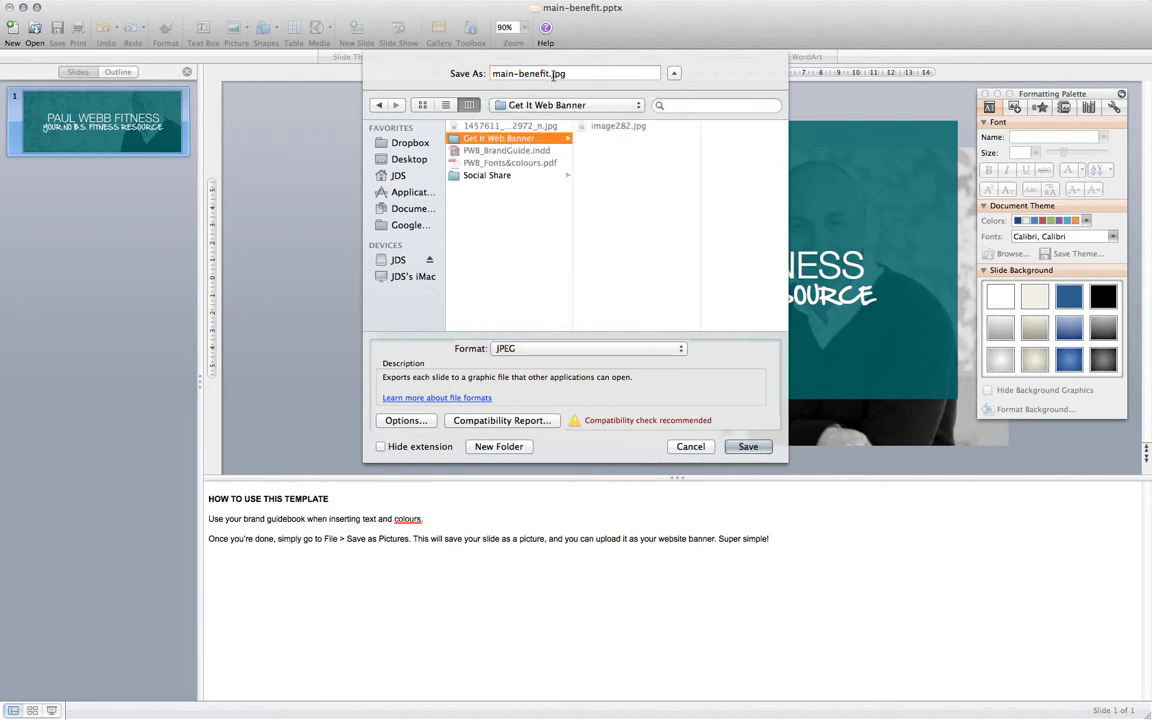
pyautogui.click(492, 73)
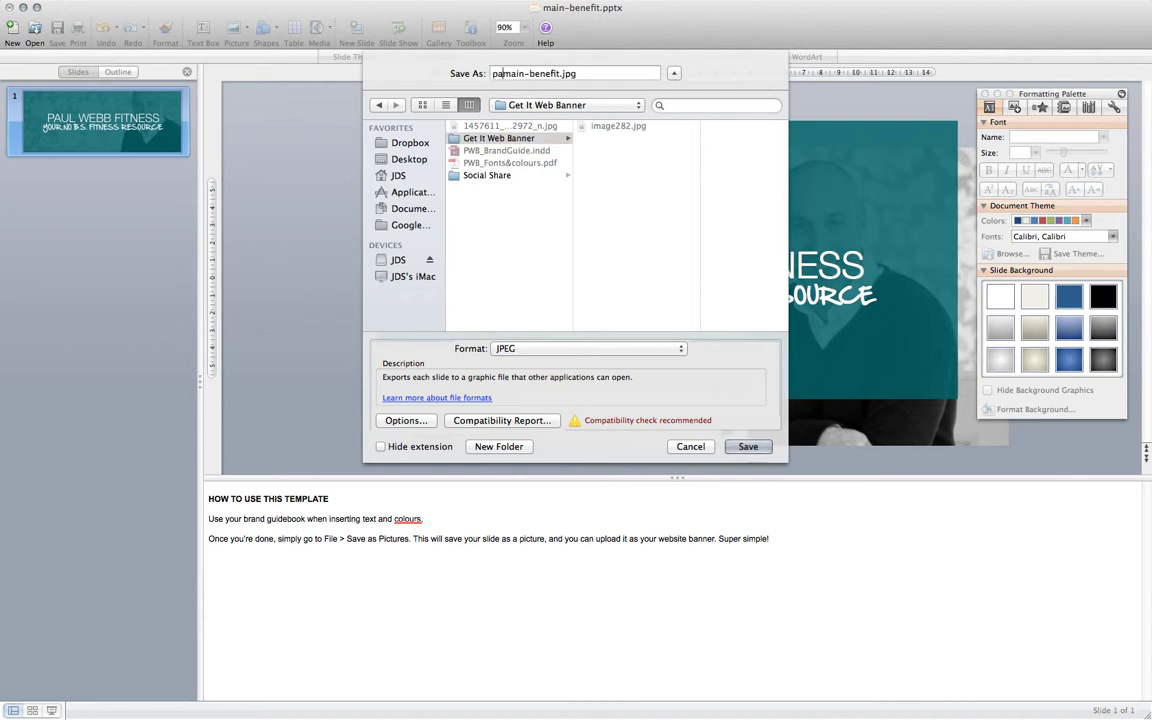
pyautogui.doubleClick(596, 73)
pyautogui.write('banner')
pyautogui.press('Return')
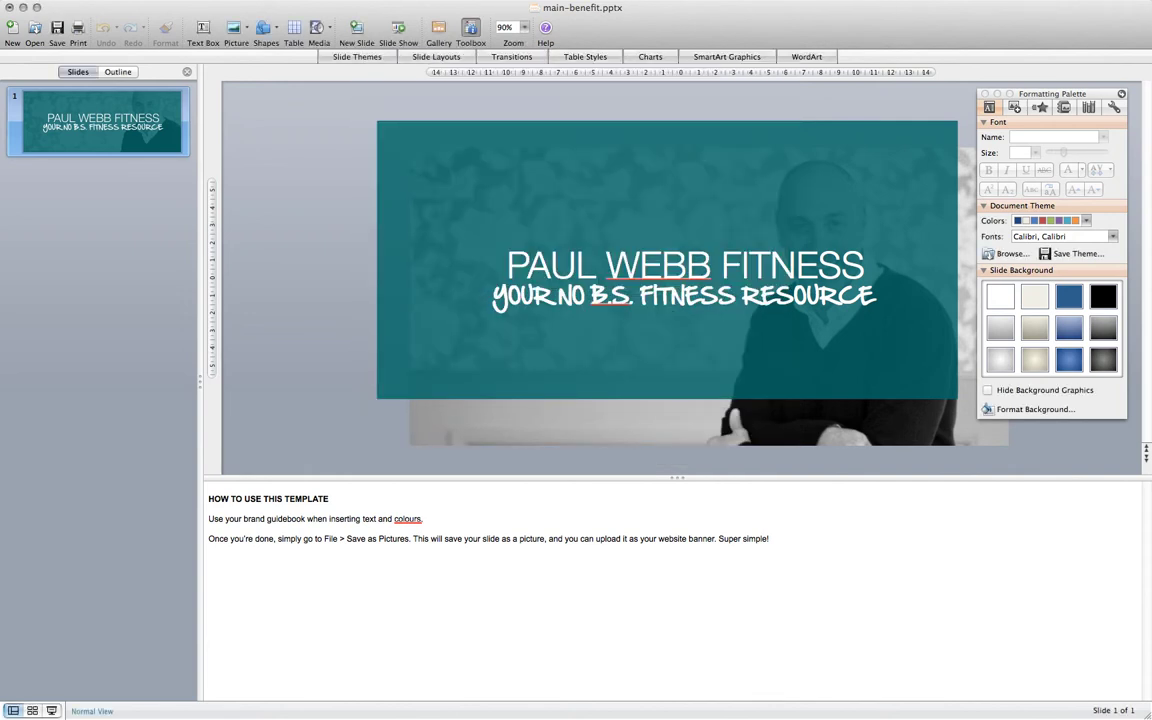